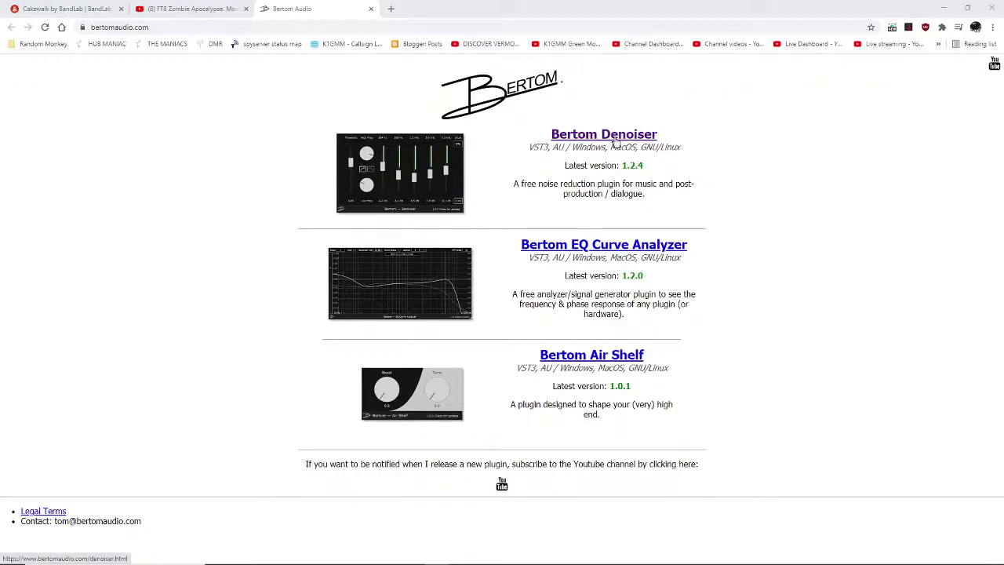
# Switch to File Explorer and open the folder C:\Program Files\Cakewalk\VstPlugins
pyautogui.moveTo(251, 557)
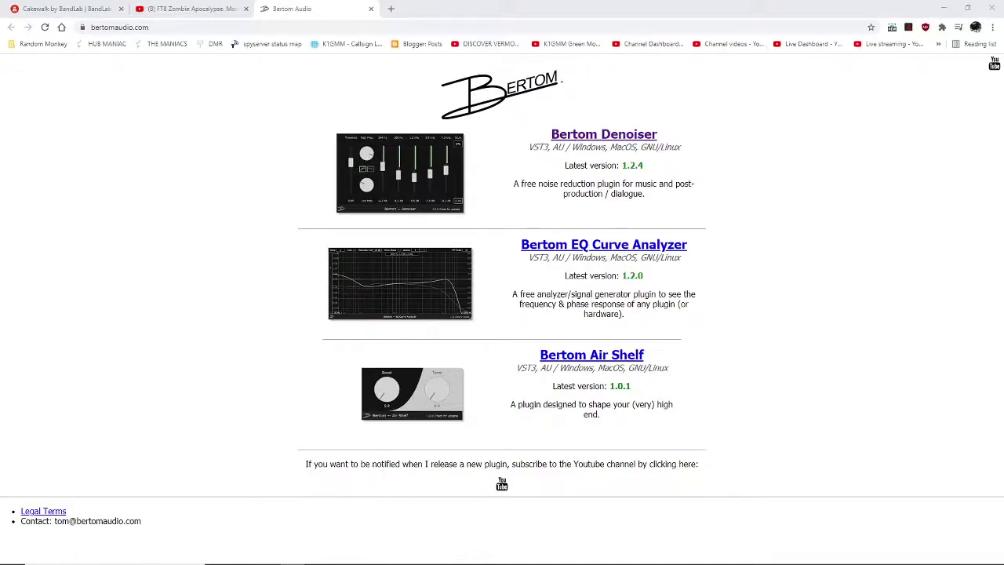
pyautogui.hotkey('alt', 'Tab')
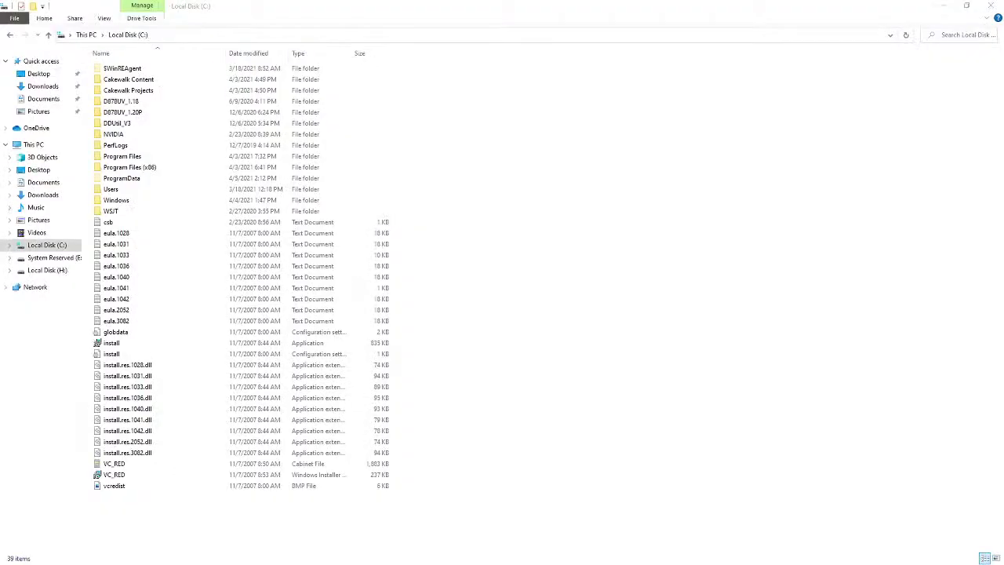
pyautogui.doubleClick(130, 161)
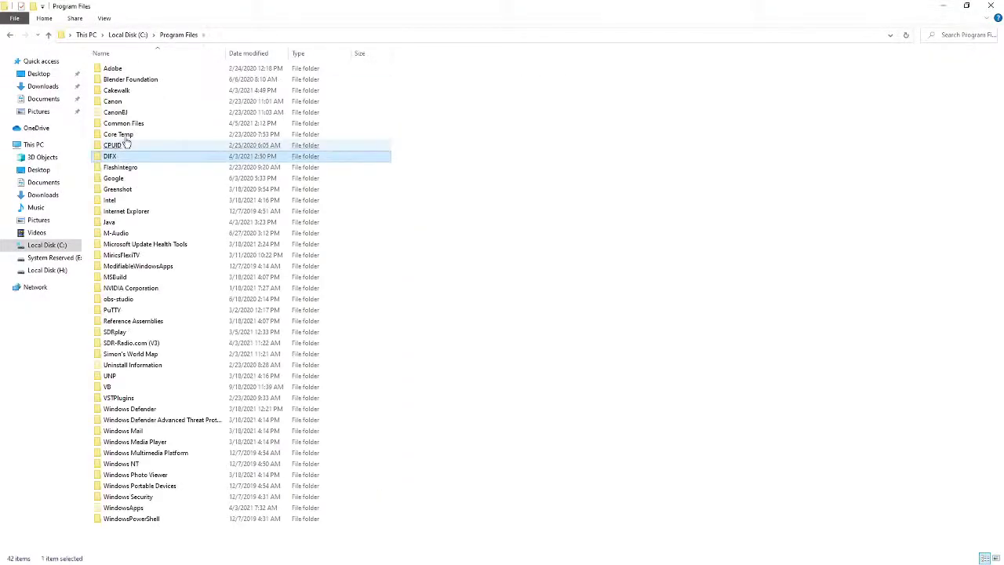
pyautogui.click(117, 93)
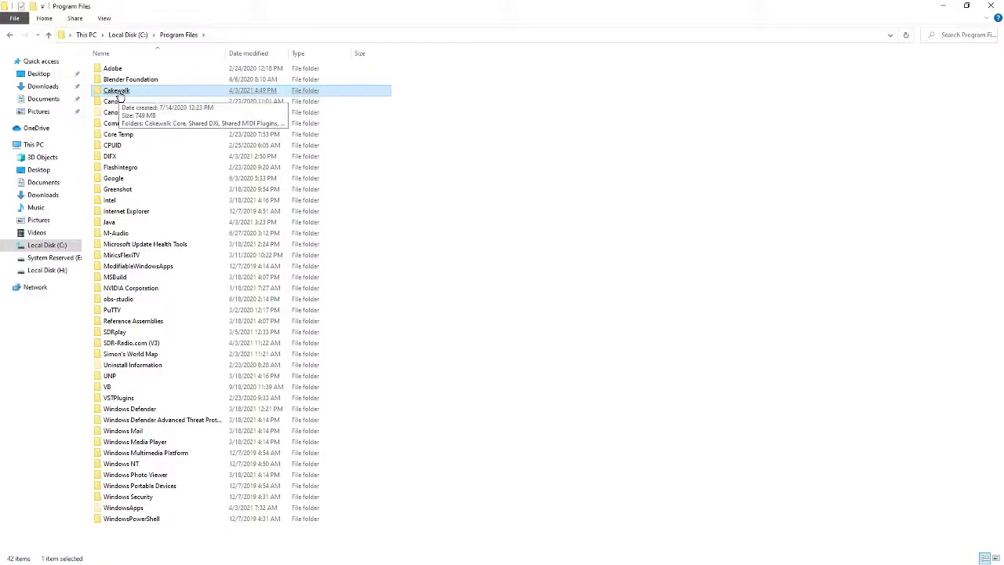
pyautogui.doubleClick(119, 93)
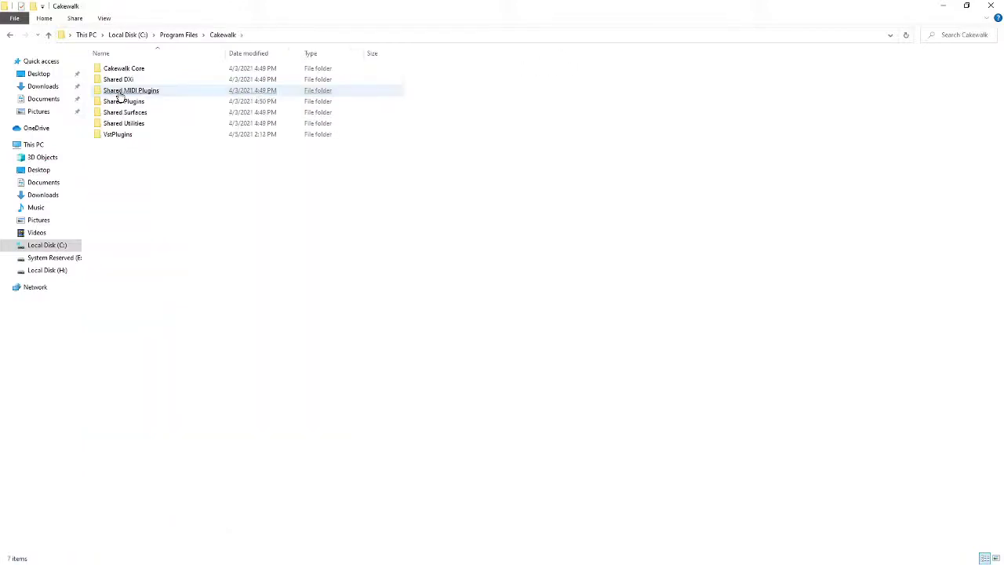
pyautogui.click(117, 91)
pyautogui.click(116, 135)
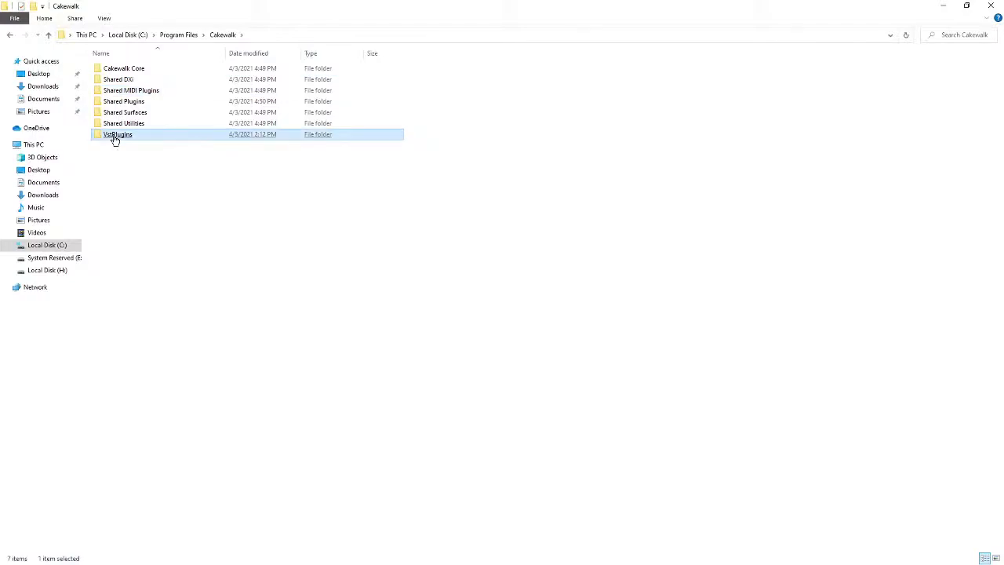
pyautogui.doubleClick(116, 136)
pyautogui.click(116, 135)
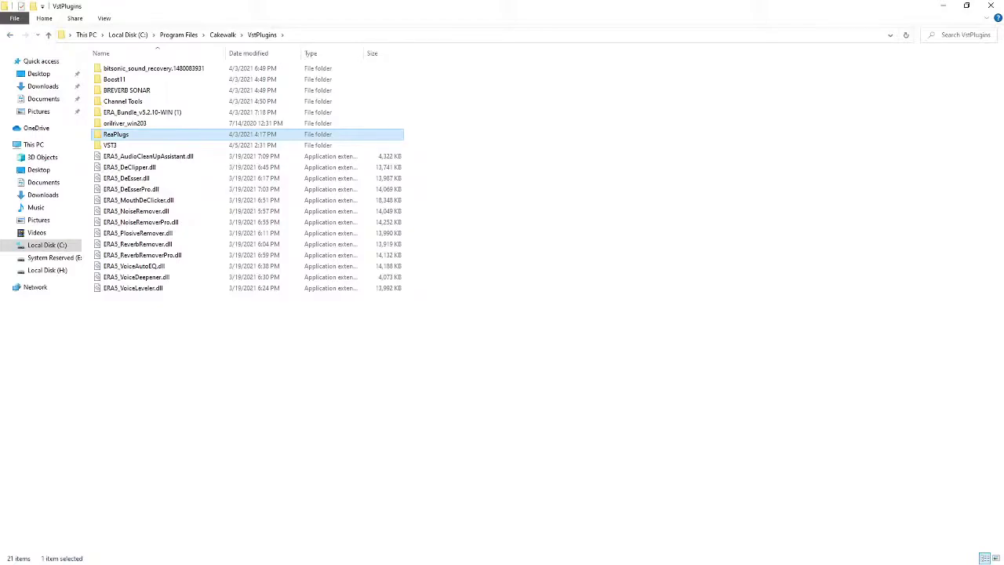
# Switch back to the browser and open the ReaPlugs link from the description of the FT8 Zombie Apocalypse video
pyautogui.hotkey('alt', 'Tab')
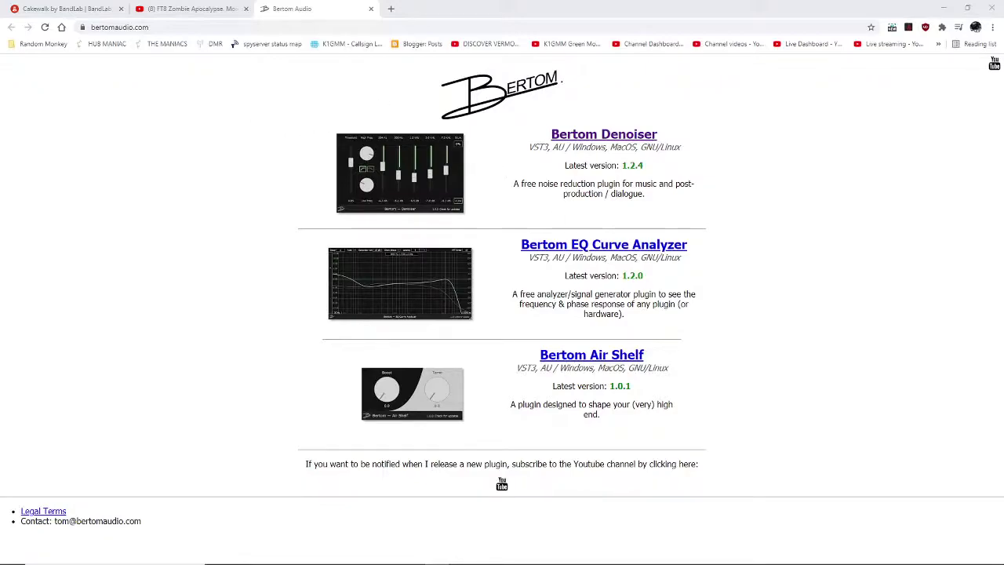
pyautogui.click(186, 9)
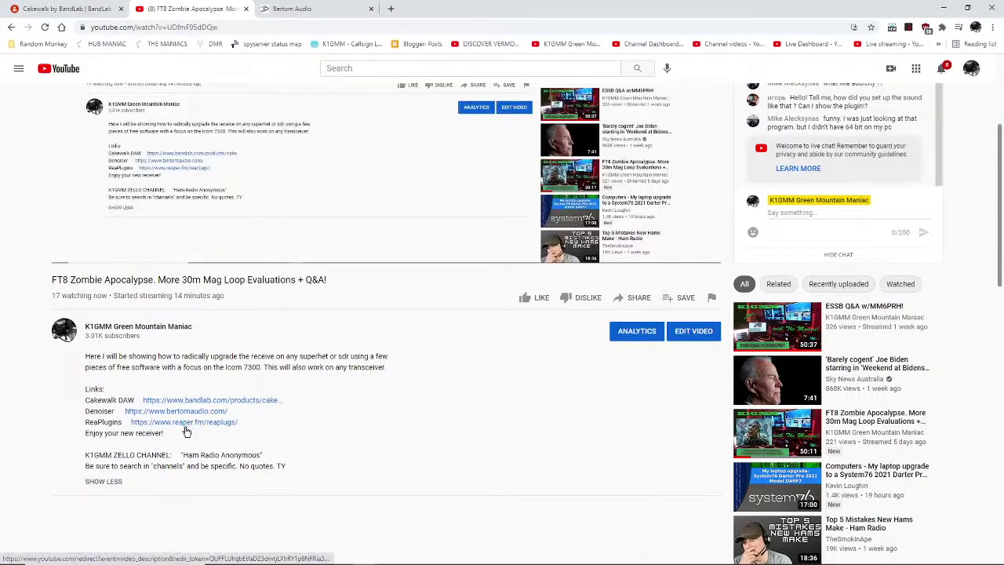
pyautogui.click(187, 424)
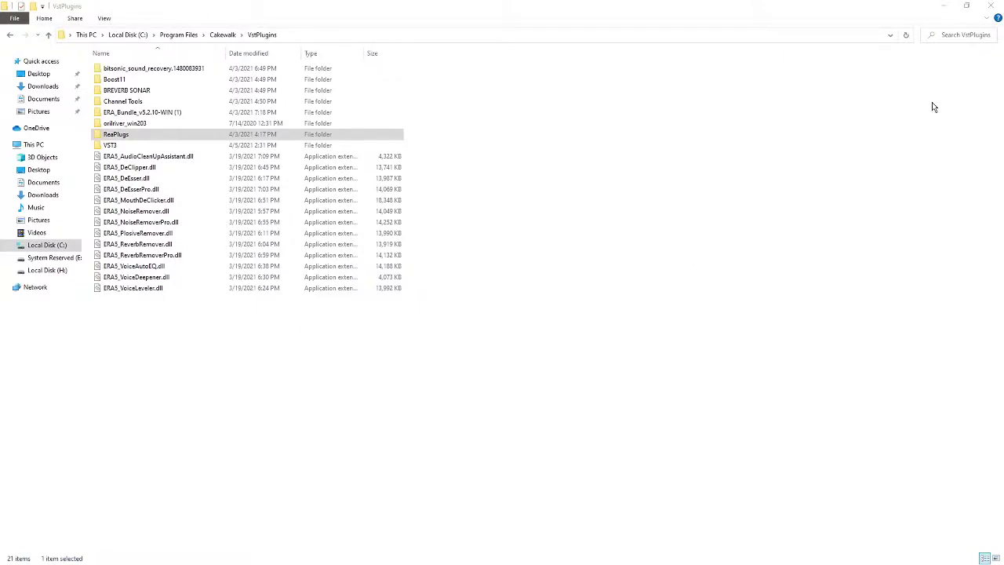
# Close the VstPlugins folder window and maximize Cakewalk with both audio tracks in view
pyautogui.click(990, 5)
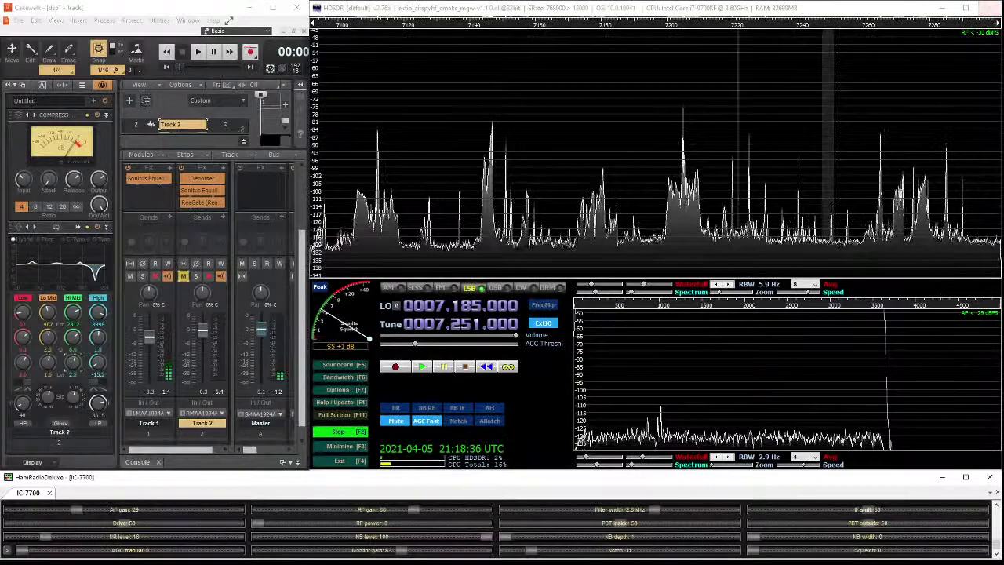
pyautogui.click(273, 8)
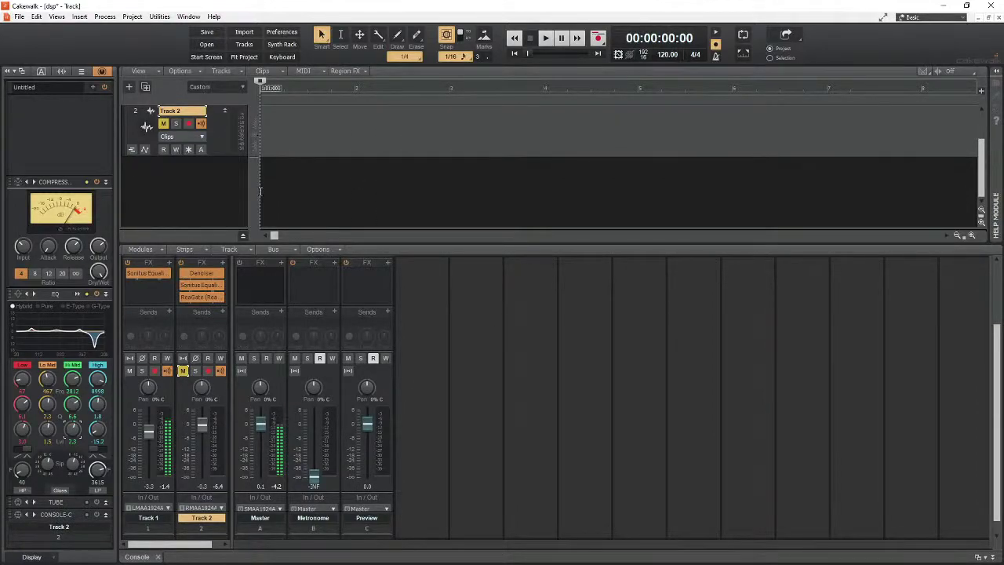
pyautogui.scroll(2, 201, 187)
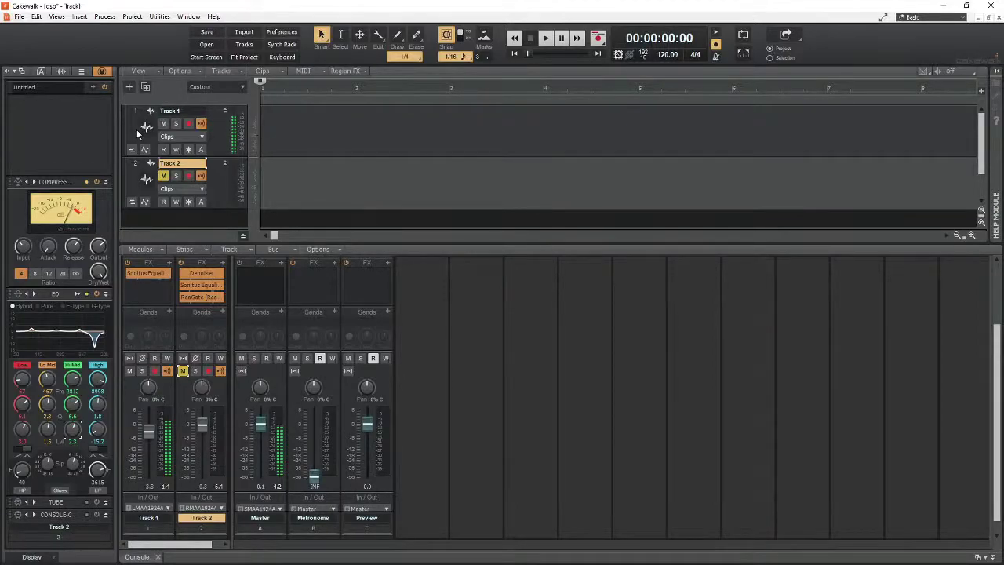
pyautogui.doubleClick(173, 164)
pyautogui.click(55, 130)
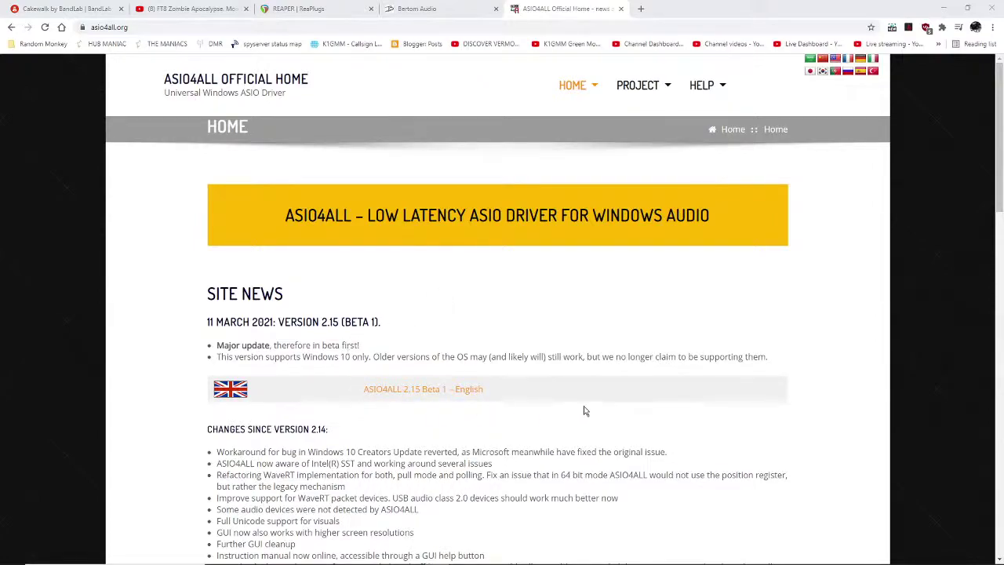
# Look through the driver releases and their download links on the ASIO4ALL home page
pyautogui.scroll(-4, 584, 410)
pyautogui.scroll(-3, 583, 410)
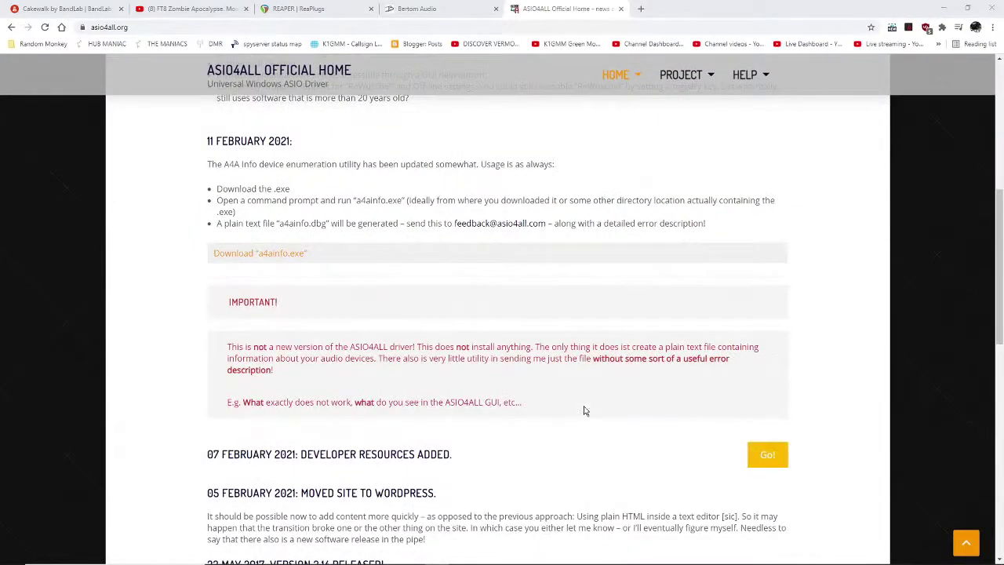
pyautogui.scroll(-5, 584, 411)
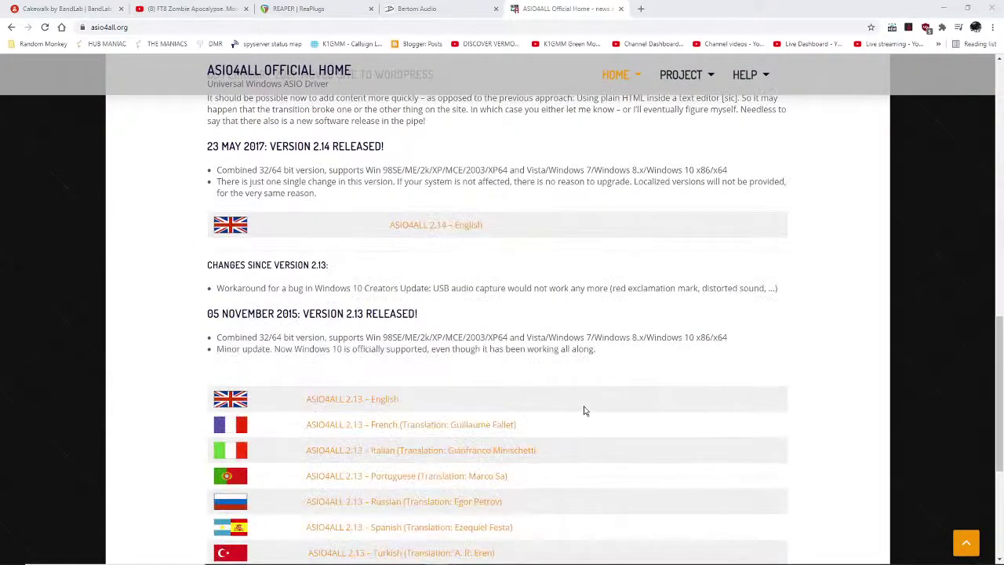
pyautogui.scroll(10, 584, 410)
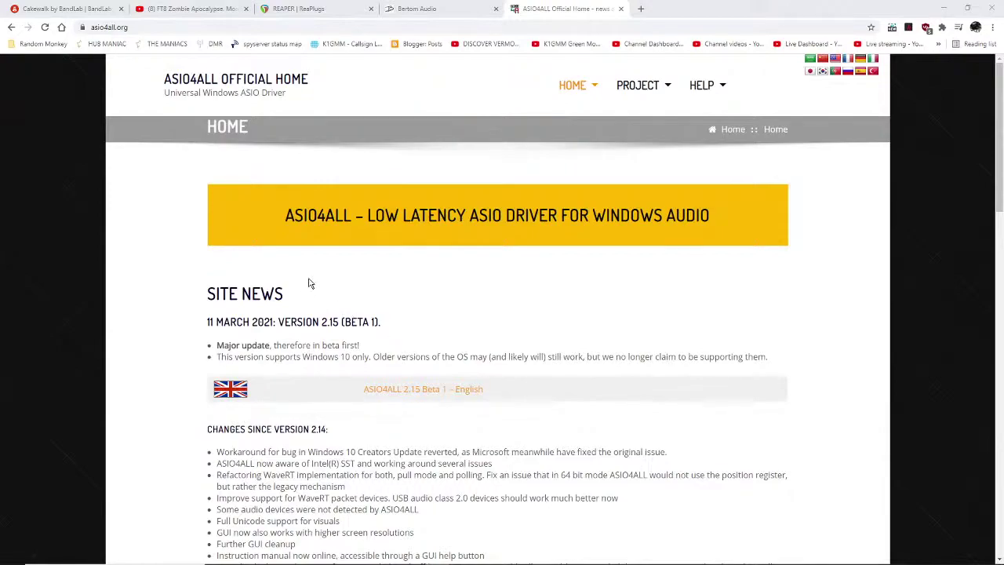
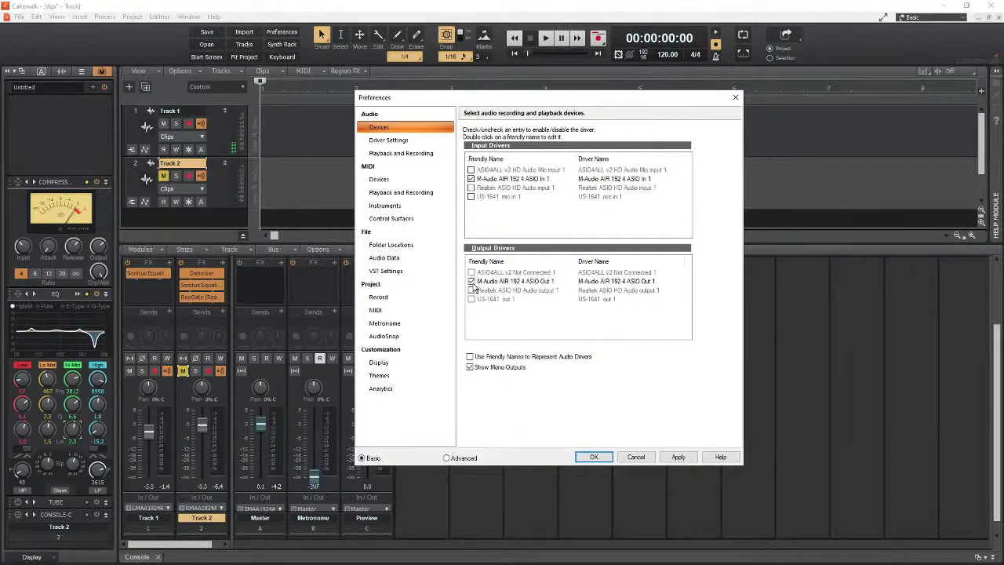
# Review the audio devices and driver settings in Cakewalk's preferences, open the ASIO panel, and leave without saving changes
pyautogui.click(470, 367)
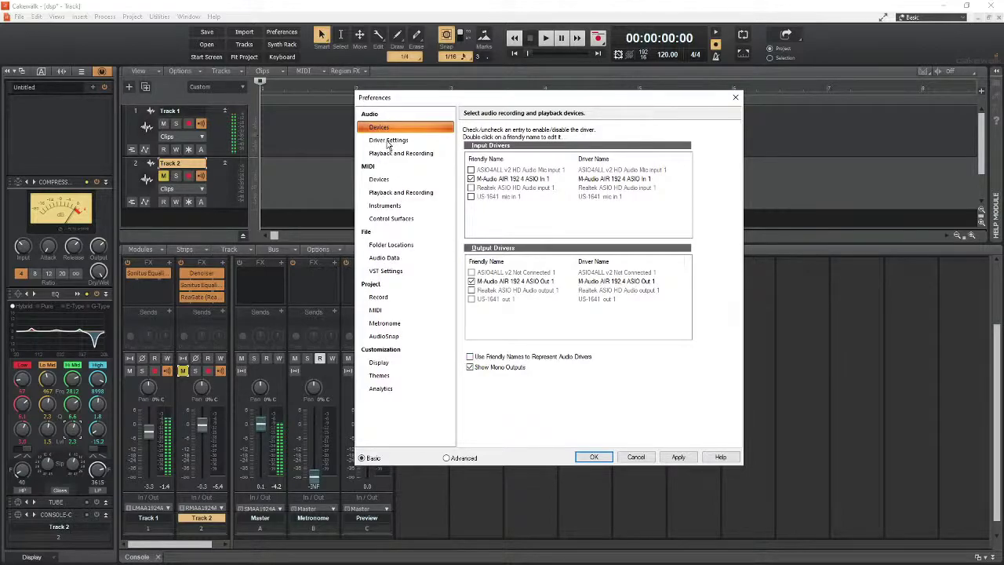
pyautogui.click(388, 141)
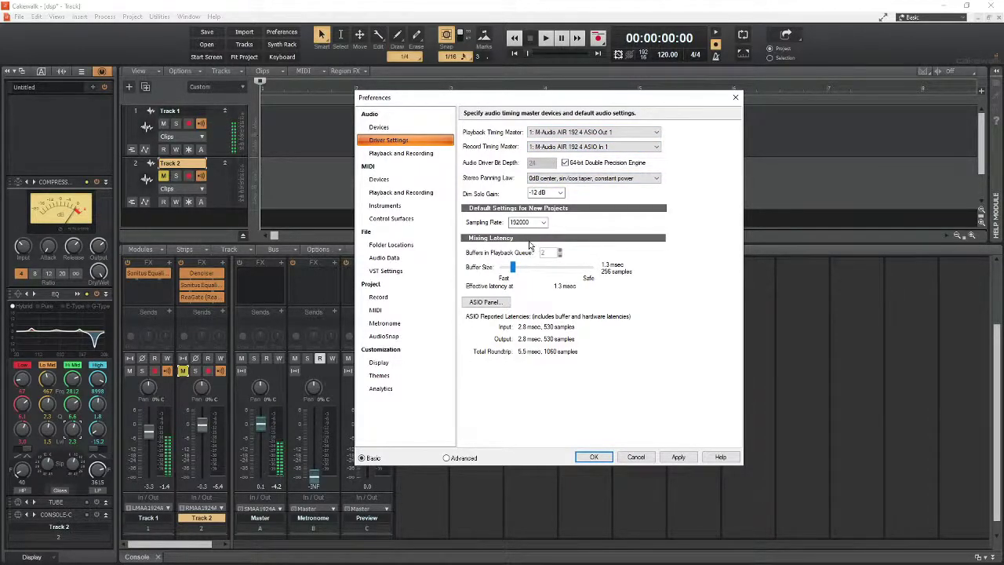
pyautogui.click(486, 303)
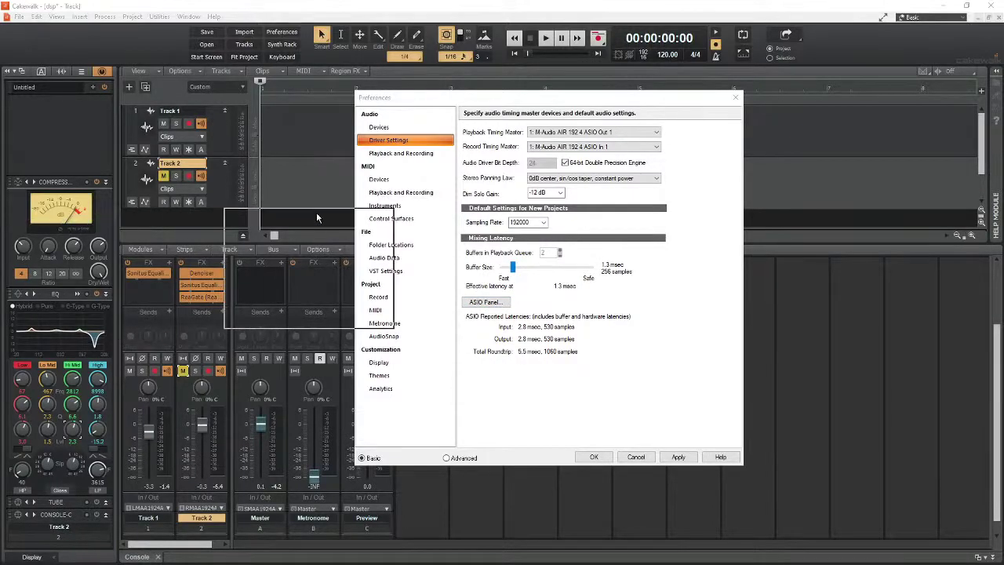
pyautogui.click(379, 217)
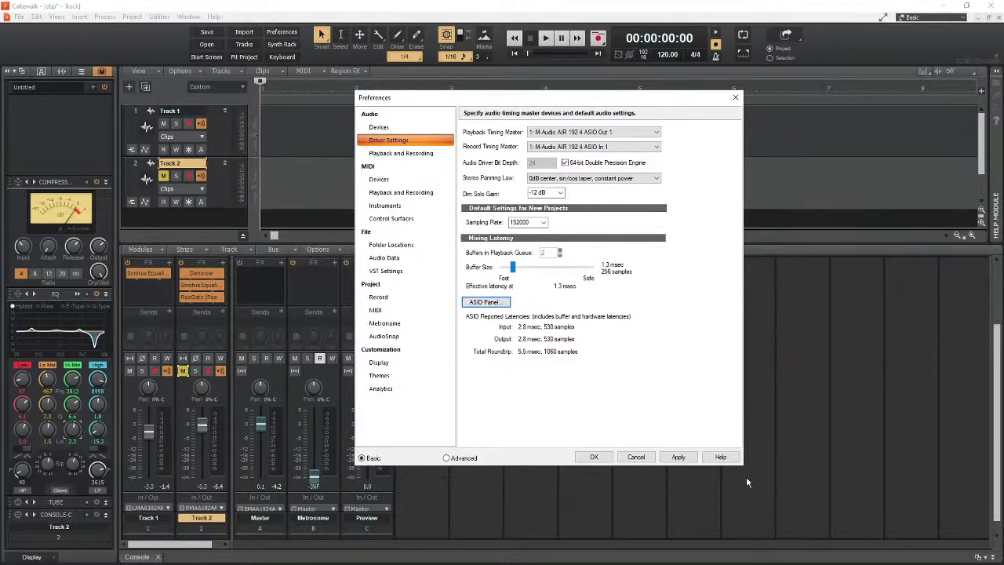
pyautogui.click(632, 459)
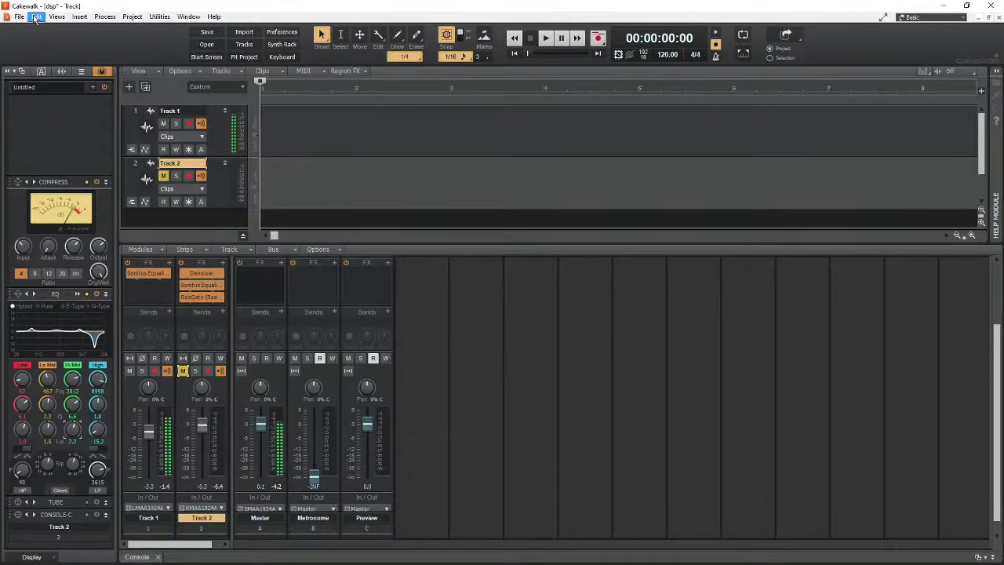
# Reopen the audio driver preferences and examine the preferred buffer size and sample rate in the M-Audio AIR 192|4 control panel
pyautogui.click(35, 17)
pyautogui.click(59, 186)
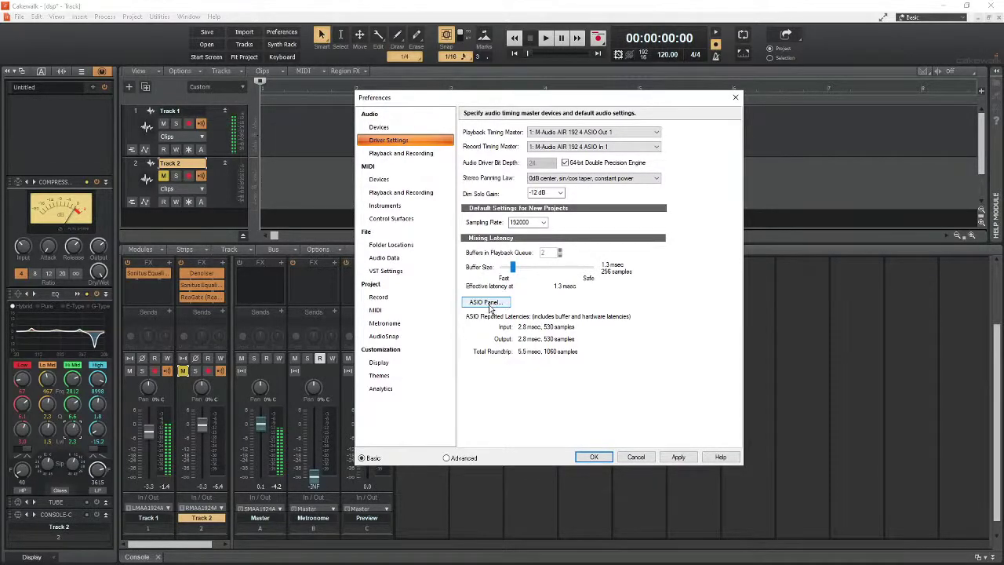
pyautogui.click(486, 302)
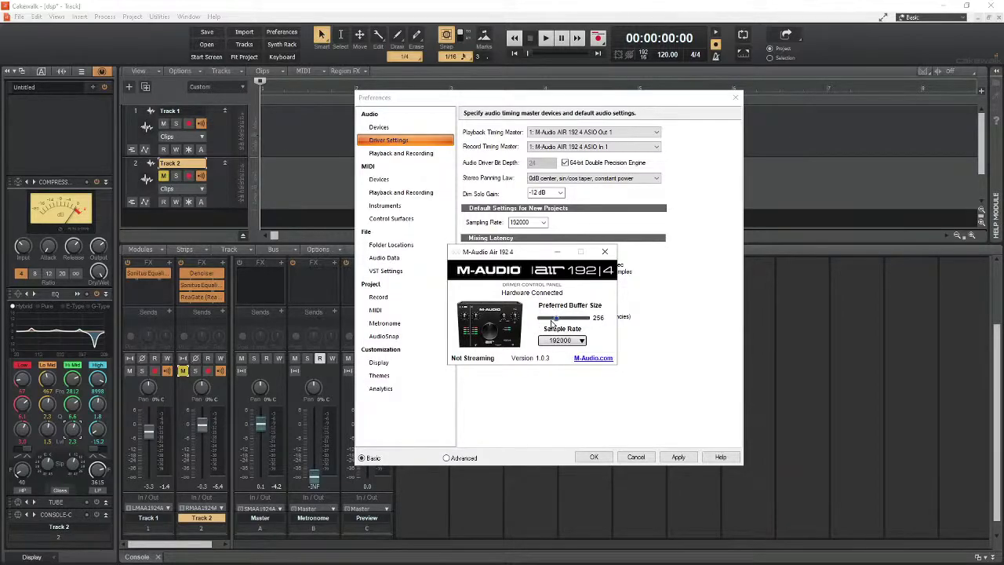
pyautogui.click(605, 253)
pyautogui.click(637, 456)
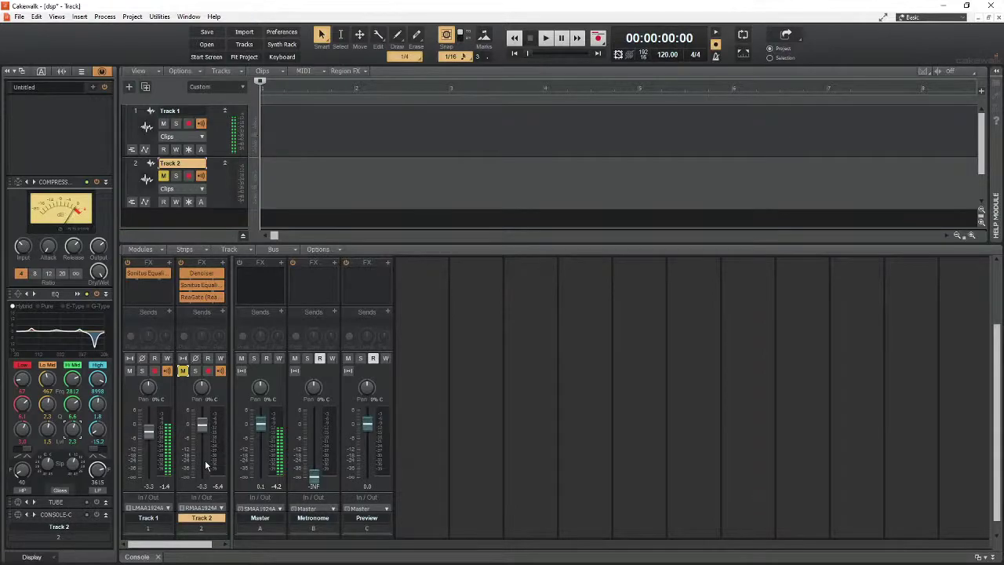
# Set Track 2's volume fader to -3.3 in the console
pyautogui.scroll(-3, 205, 459)
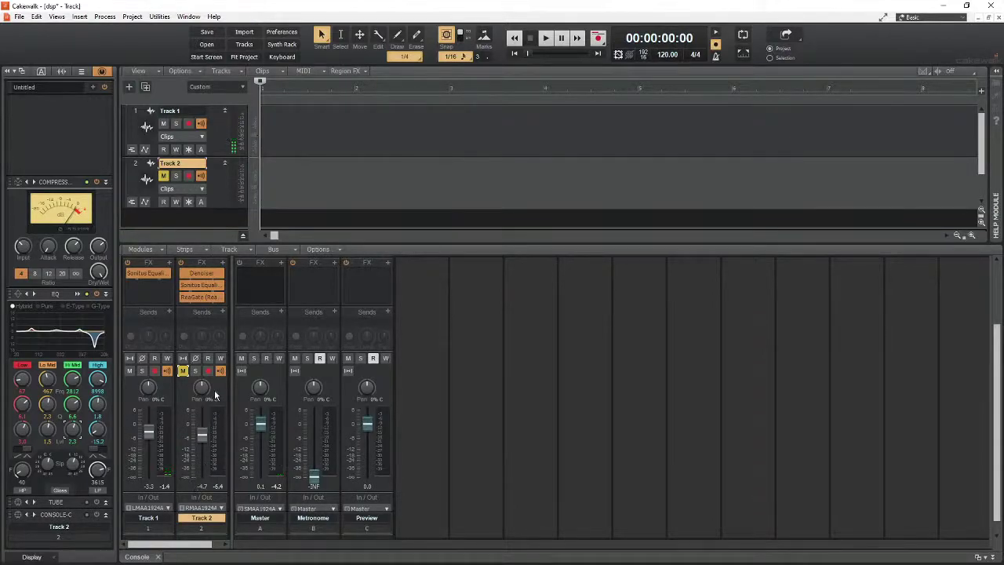
pyautogui.scroll(3, 192, 408)
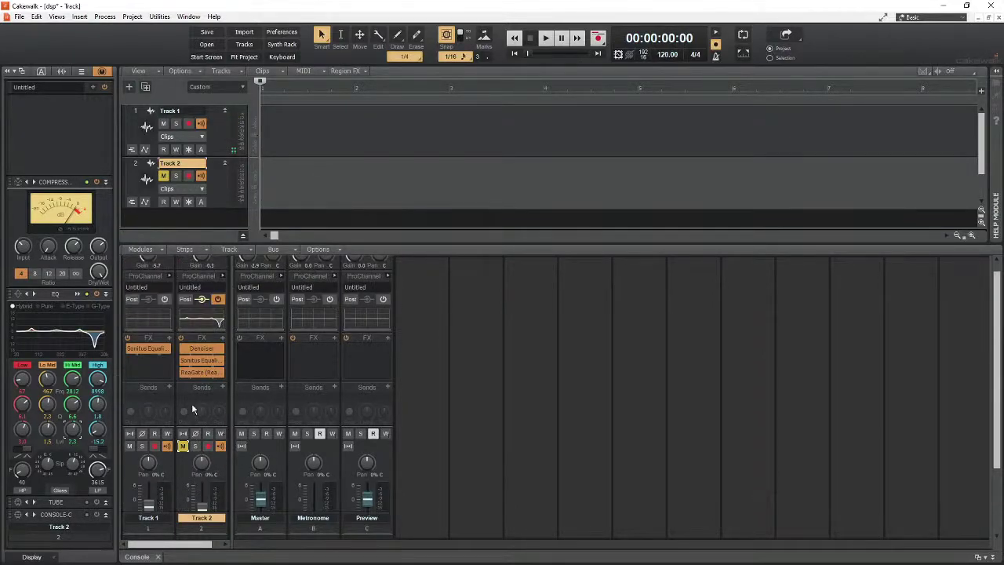
pyautogui.scroll(-3, 192, 403)
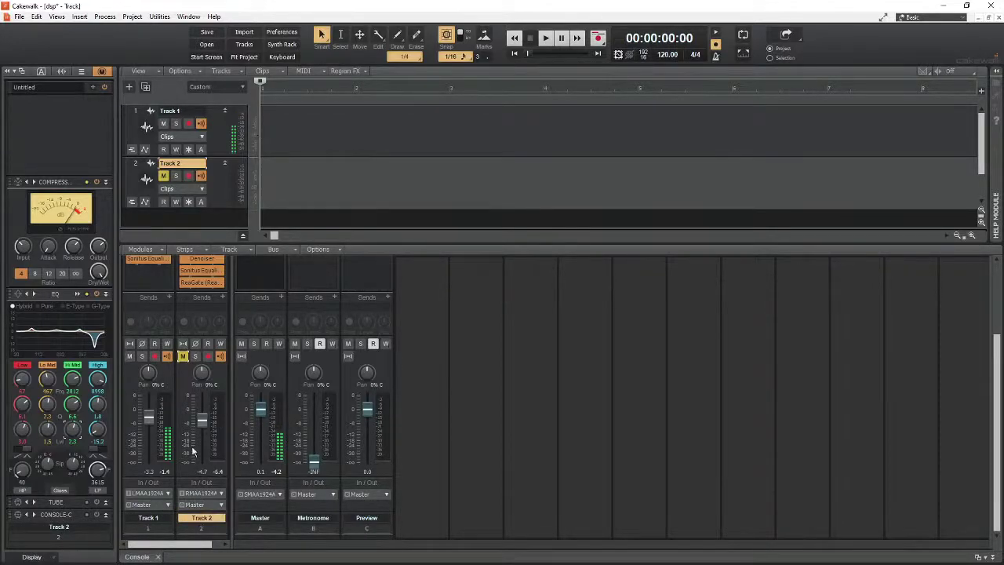
pyautogui.scroll(3, 201, 469)
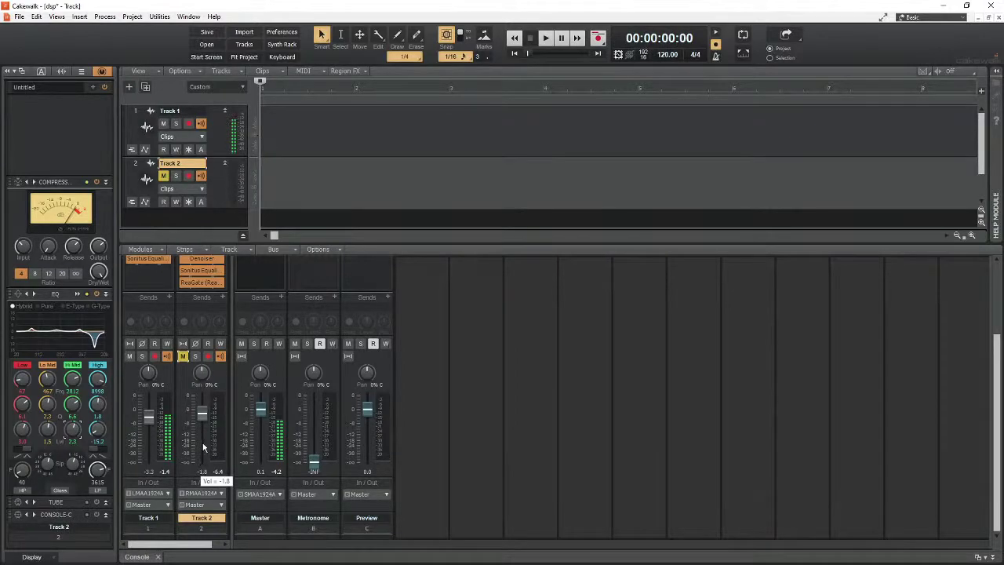
pyautogui.scroll(-3, 204, 449)
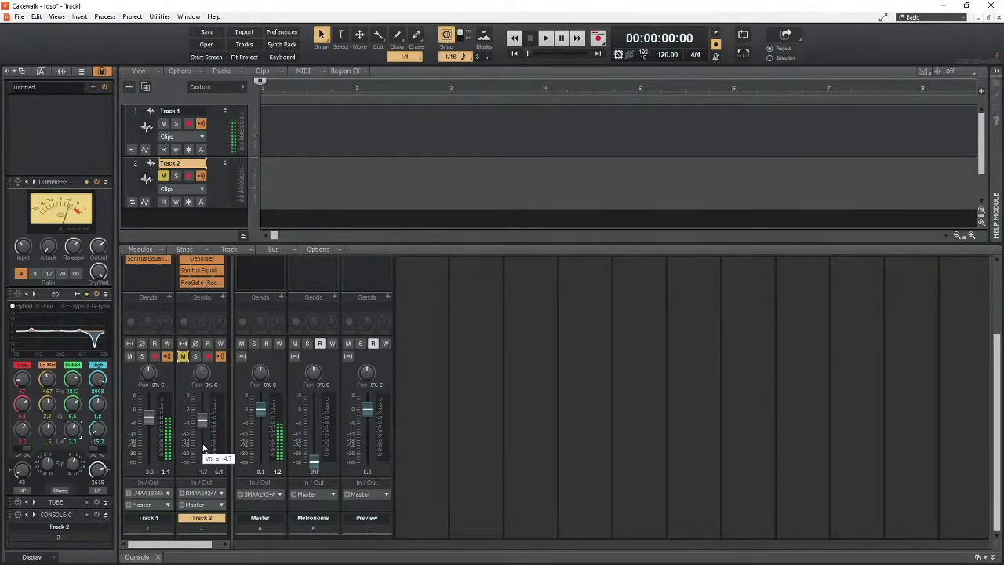
pyautogui.scroll(1, 204, 448)
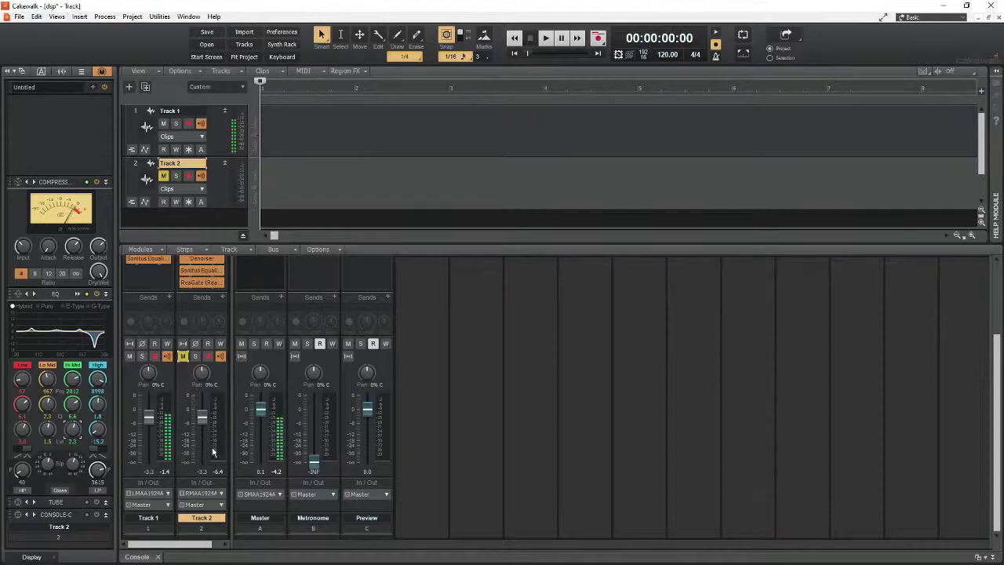
# Select Track 1 and Track 2 in turn to compare their ProChannel compressor and EQ settings
pyautogui.click(157, 519)
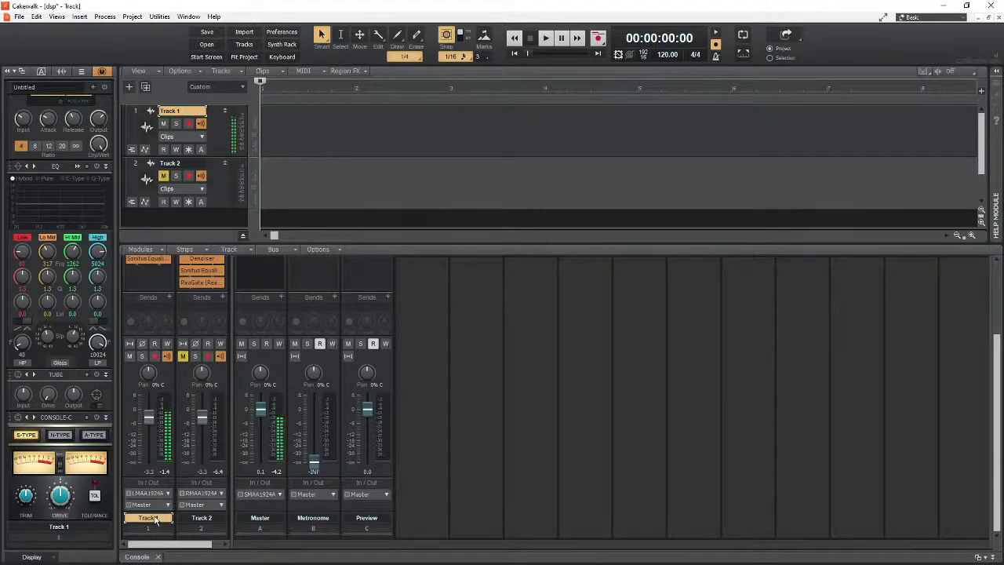
pyautogui.click(201, 518)
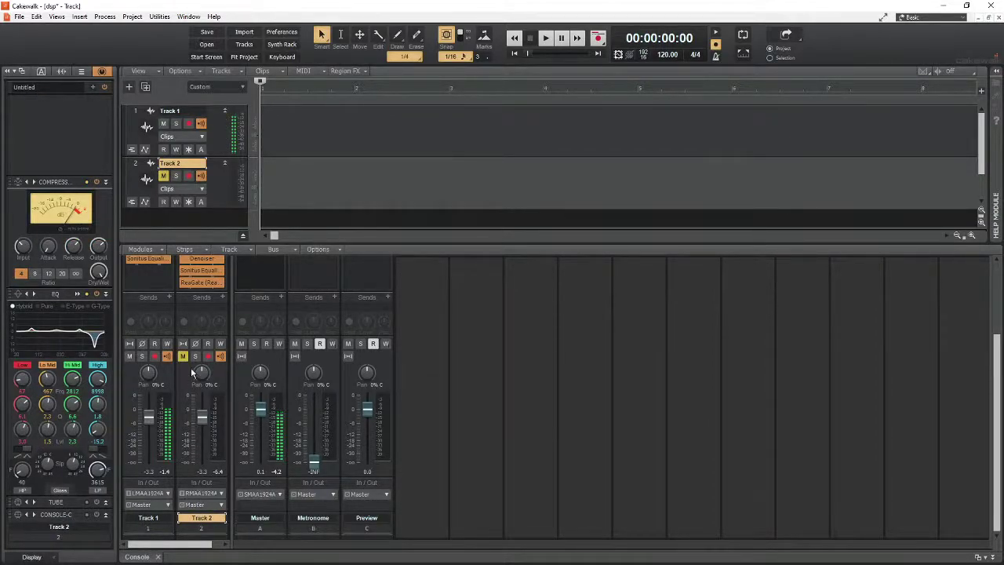
pyautogui.moveTo(207, 262)
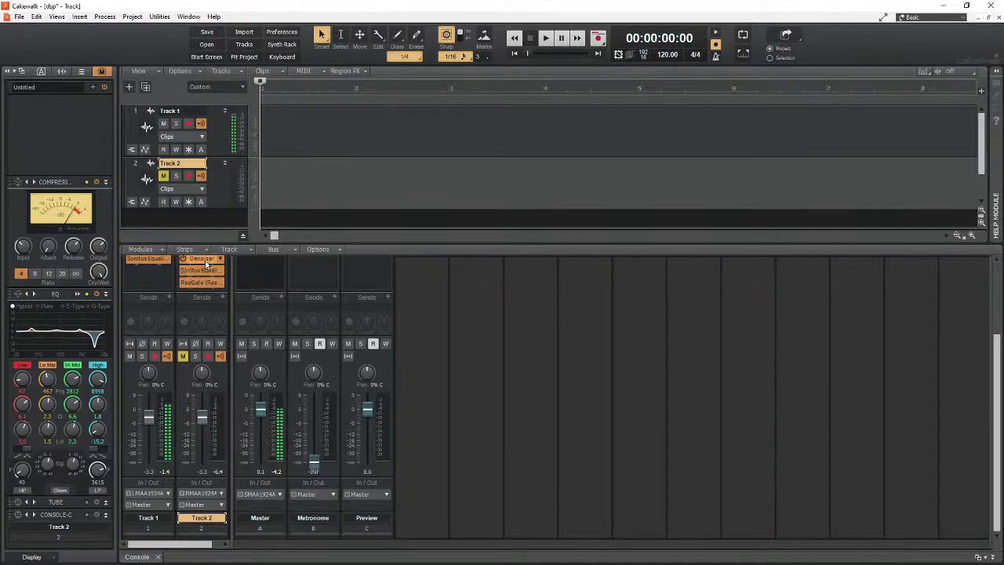
pyautogui.scroll(1, 210, 300)
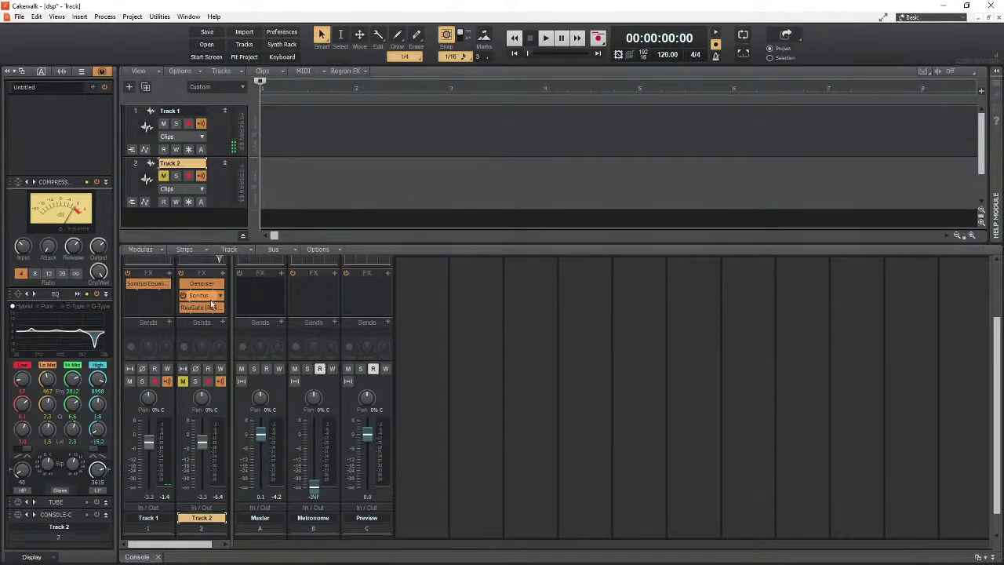
pyautogui.rightClick(221, 135)
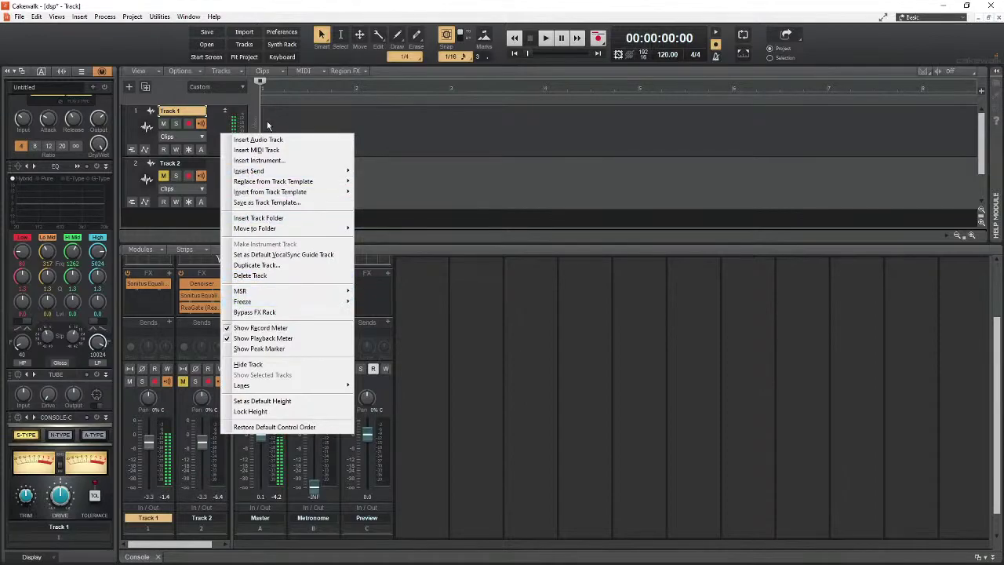
pyautogui.click(246, 96)
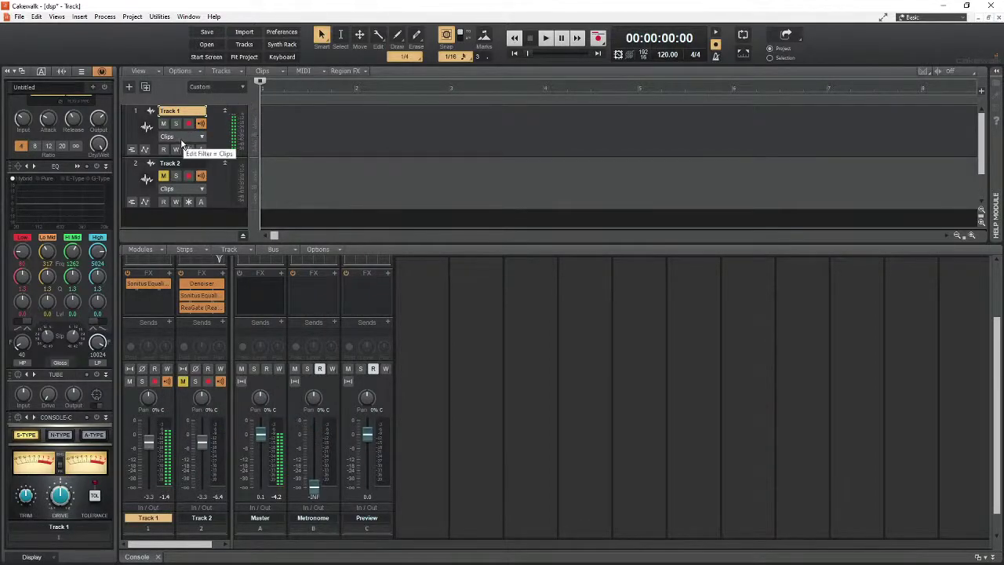
# Examine the input and output routing choices for Track 1 in the console, leaving the current assignments in place
pyautogui.click(197, 507)
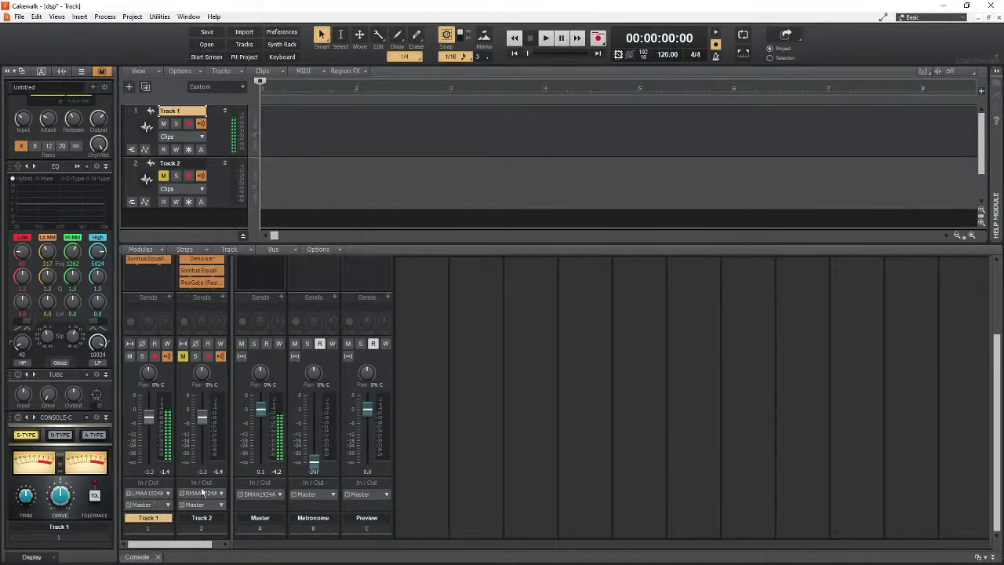
pyautogui.click(167, 494)
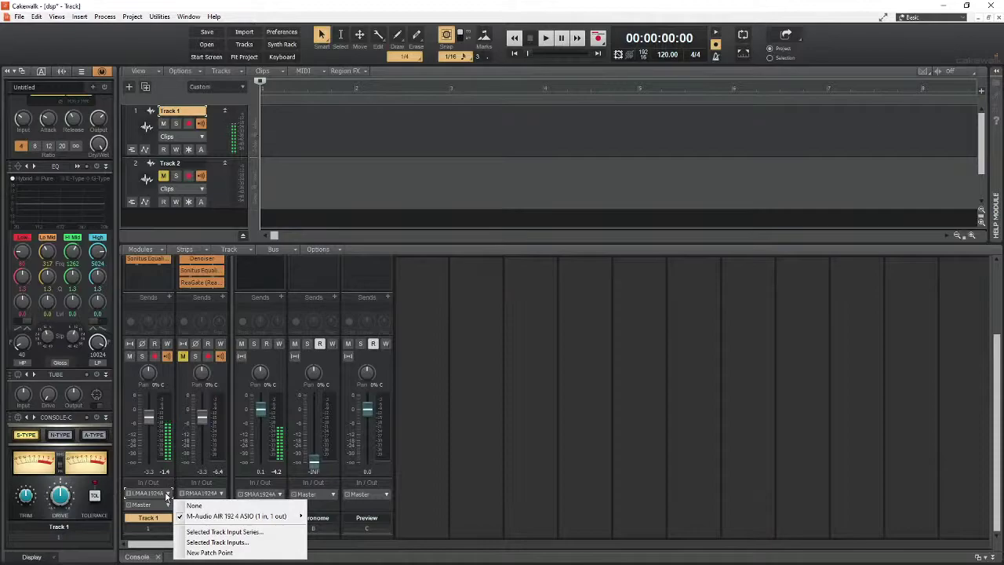
pyautogui.moveTo(304, 516)
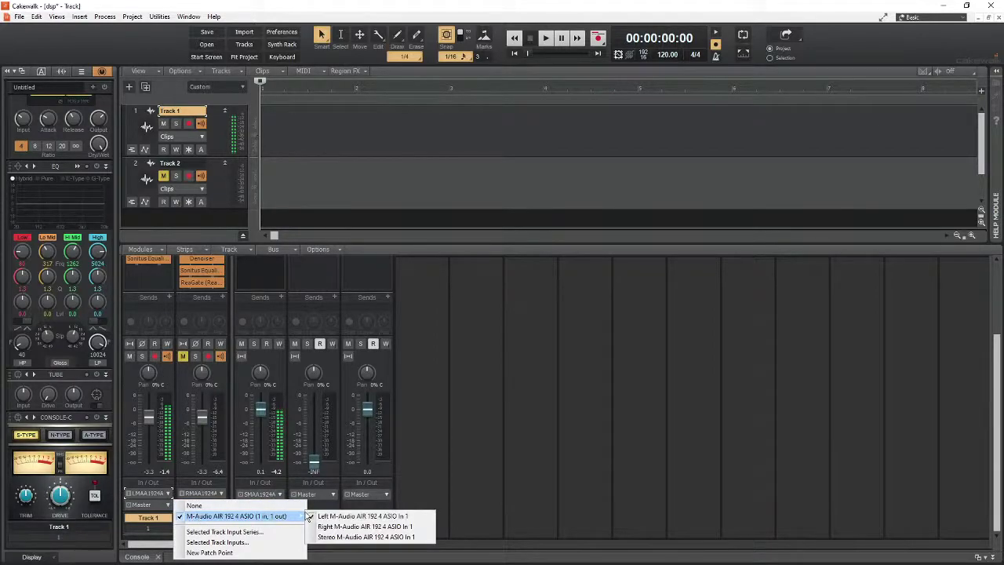
pyautogui.click(426, 461)
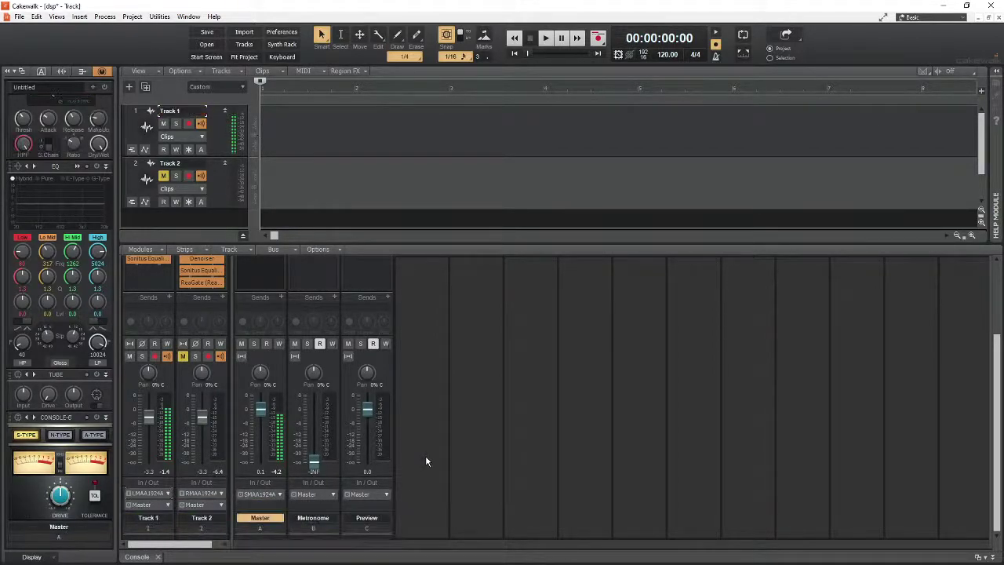
pyautogui.click(144, 506)
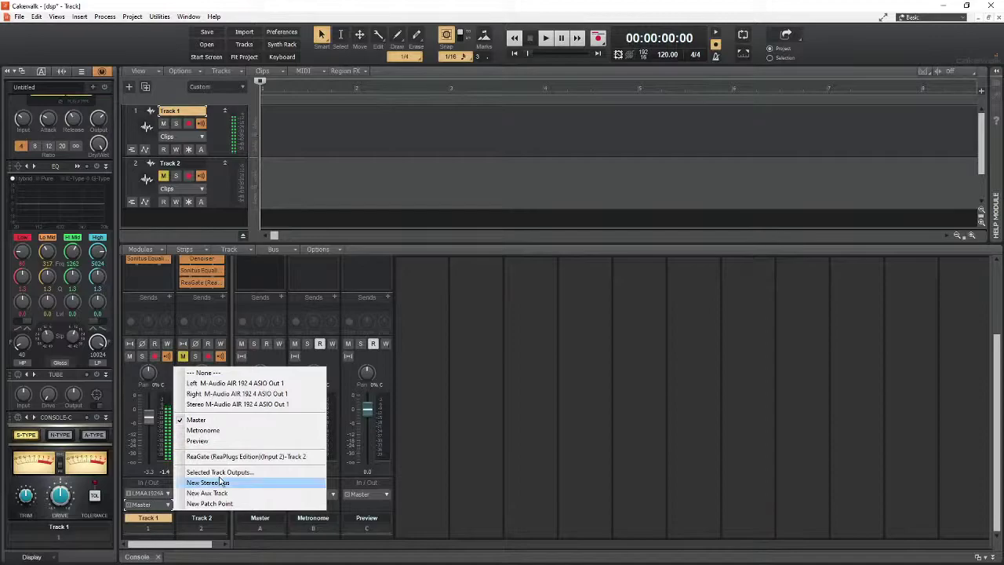
pyautogui.click(422, 433)
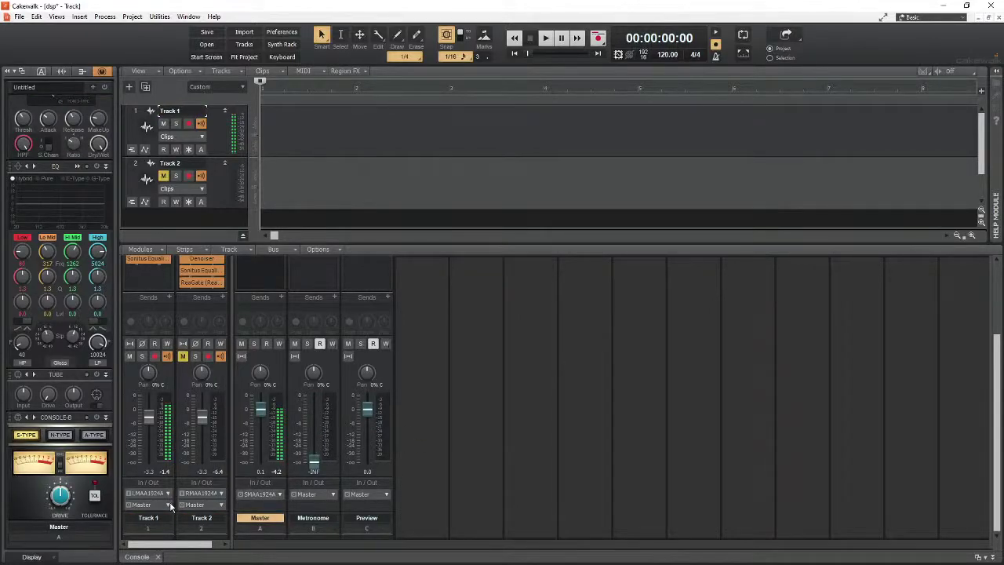
pyautogui.click(146, 506)
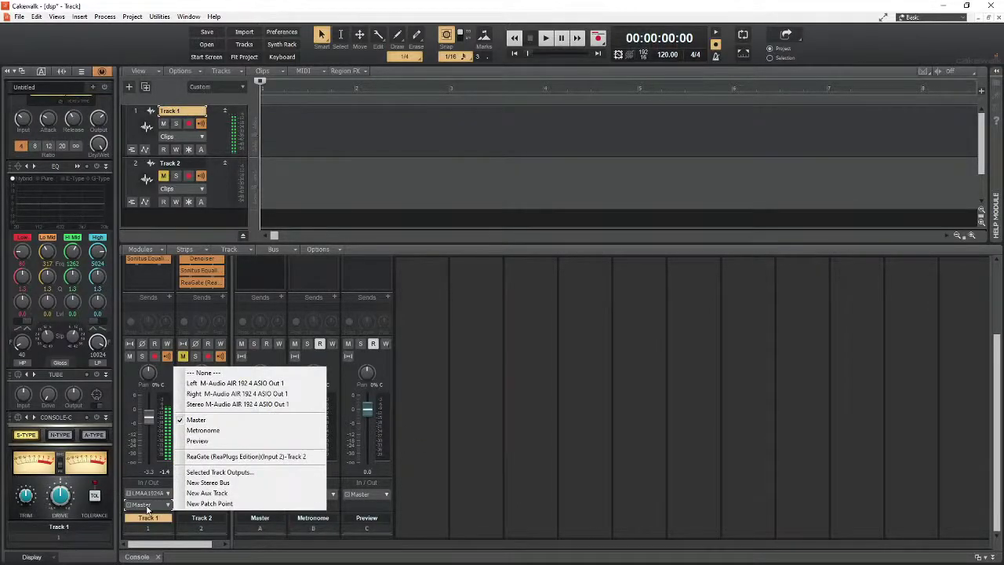
pyautogui.click(412, 407)
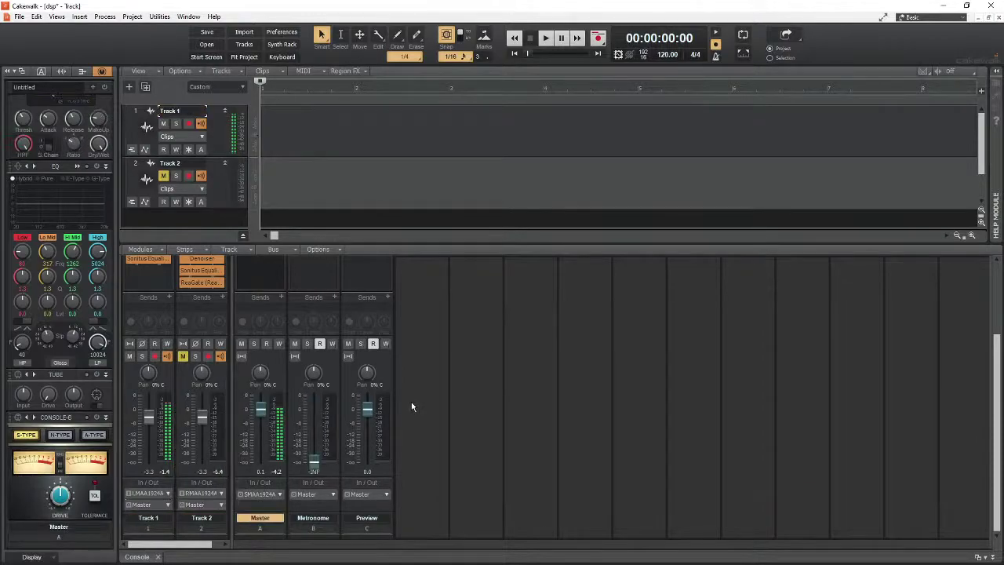
# Switch the inspector from ProChannel to channel strips, select Track 2, and review its gain, effects and fader
pyautogui.scroll(1, 194, 445)
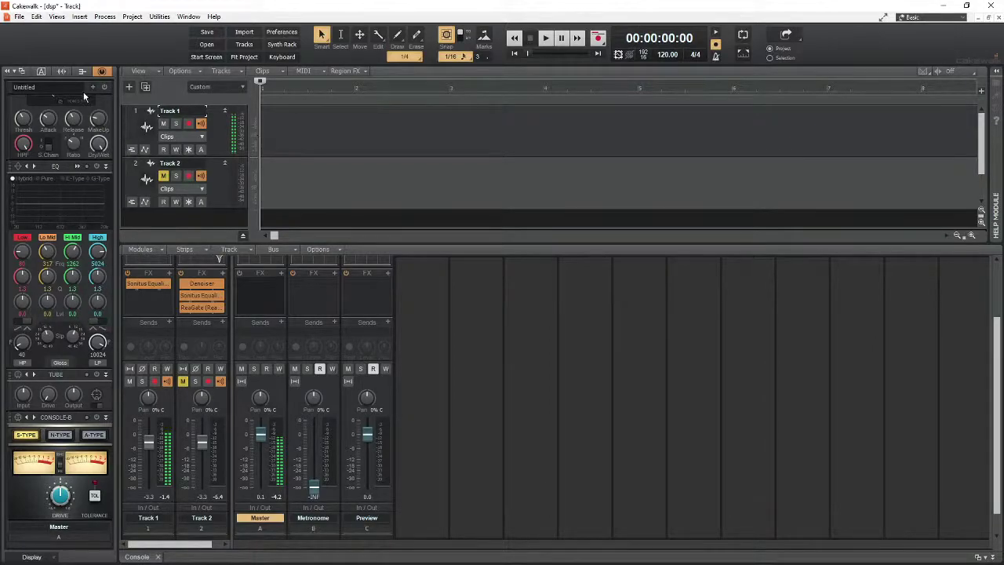
pyautogui.click(101, 72)
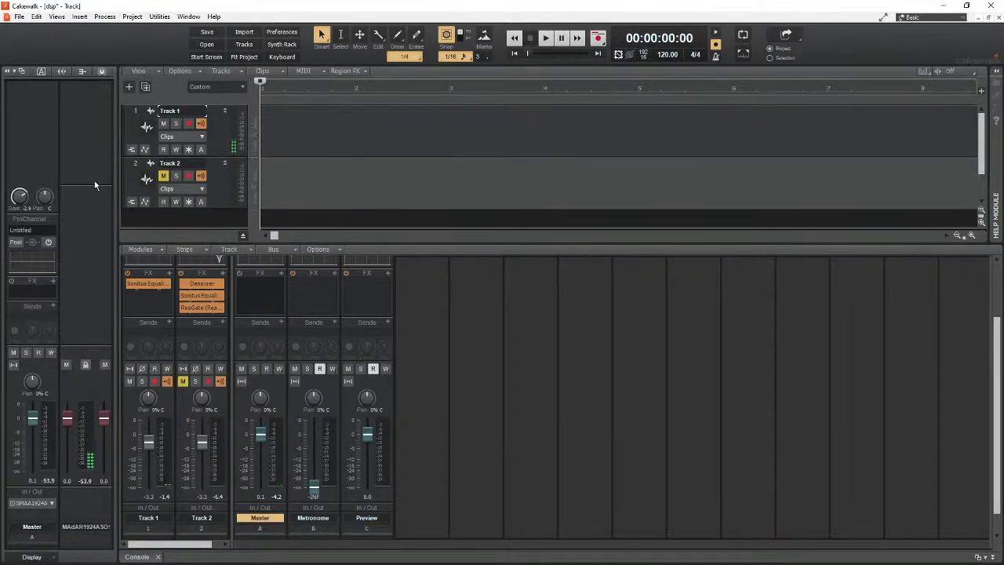
pyautogui.click(200, 532)
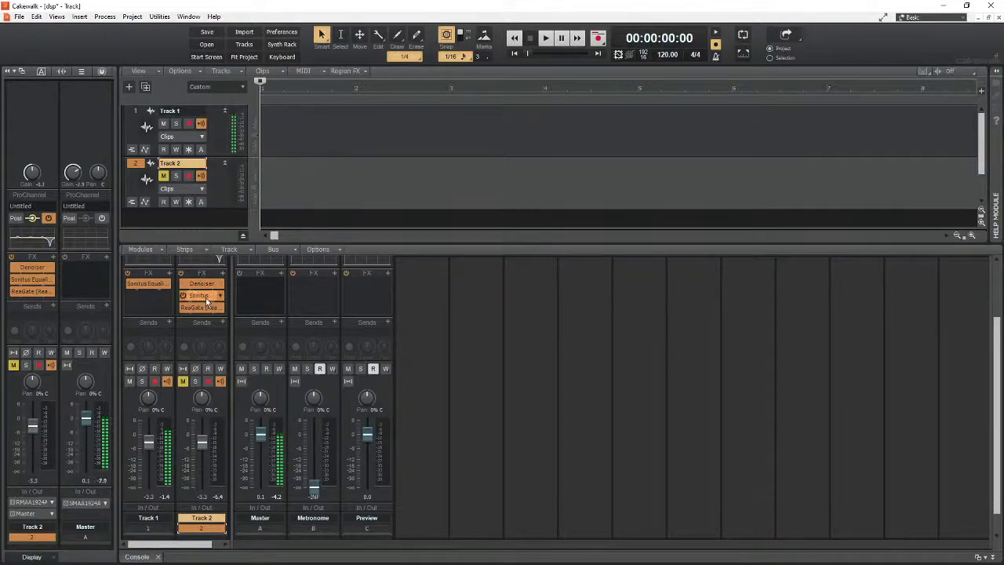
pyautogui.scroll(2, 200, 313)
pyautogui.scroll(1, 199, 316)
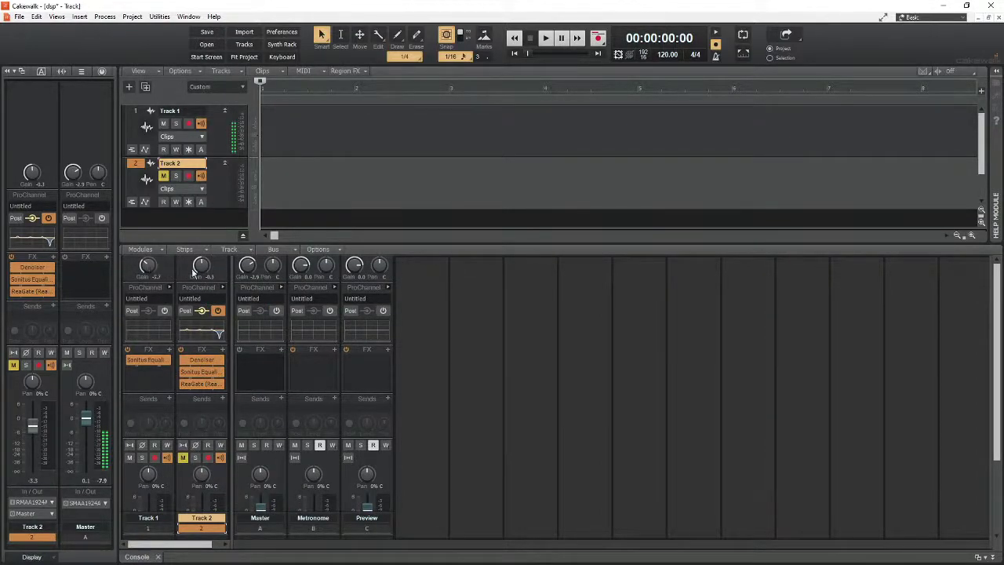
pyautogui.moveTo(210, 272)
pyautogui.scroll(-3, 195, 454)
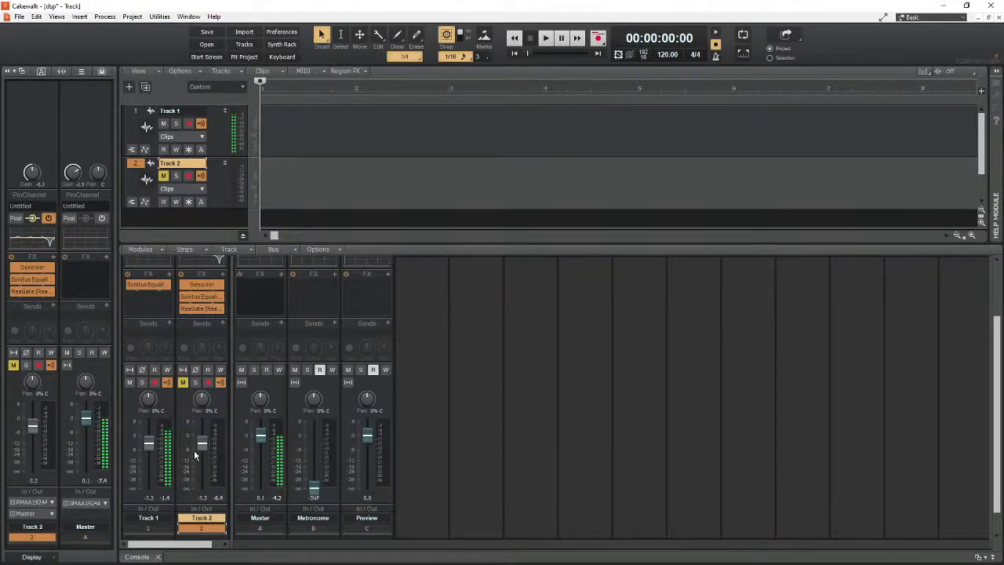
# Browse the audio effects available for insertion in Track 2's FX rack without adding one
pyautogui.scroll(1, 187, 449)
pyautogui.click(223, 278)
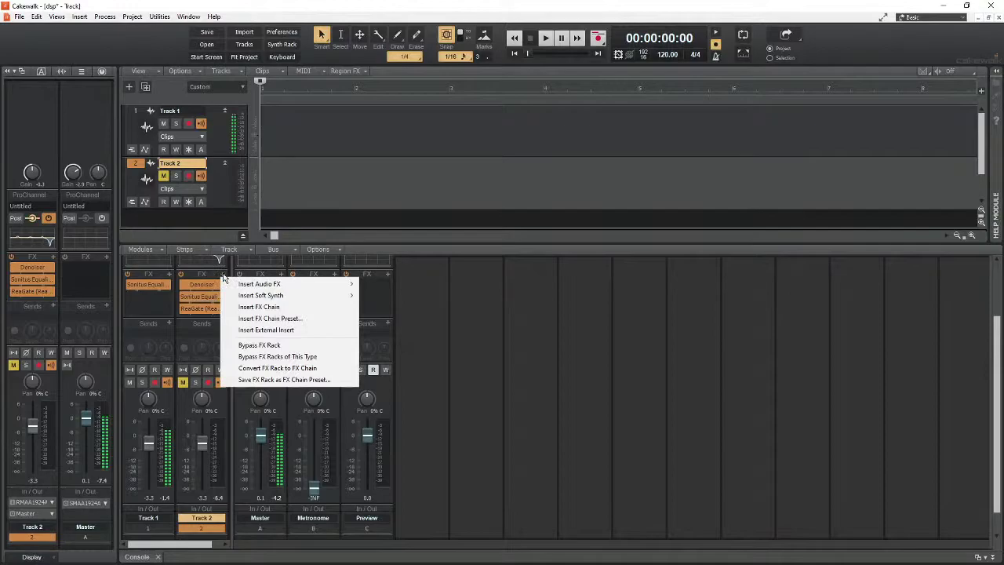
pyautogui.moveTo(232, 286)
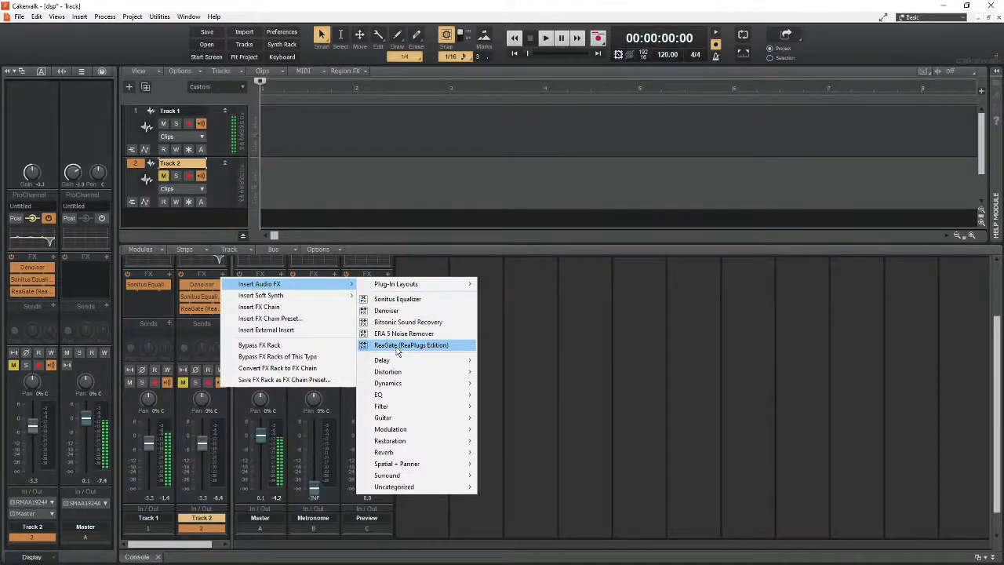
pyautogui.moveTo(392, 488)
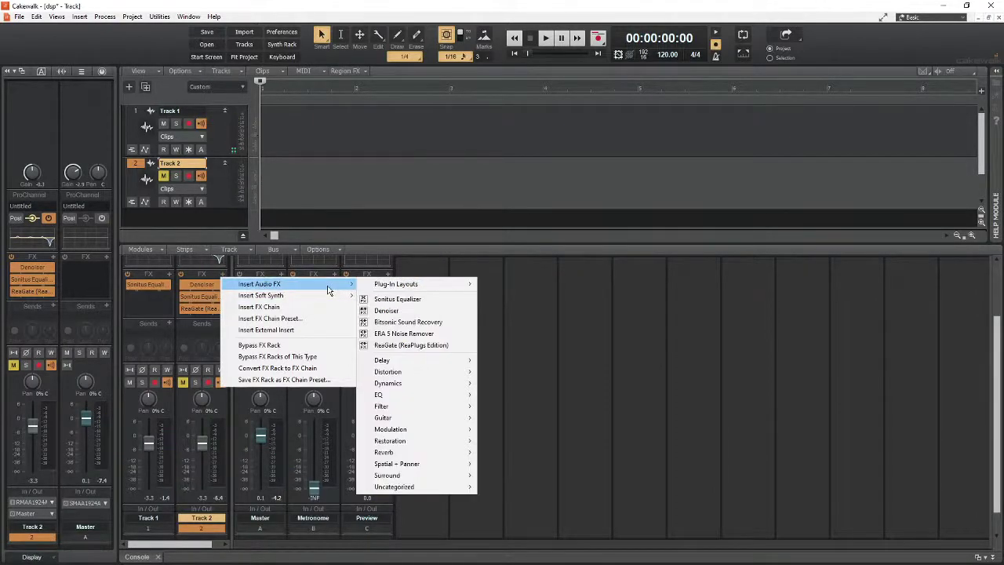
pyautogui.click(387, 247)
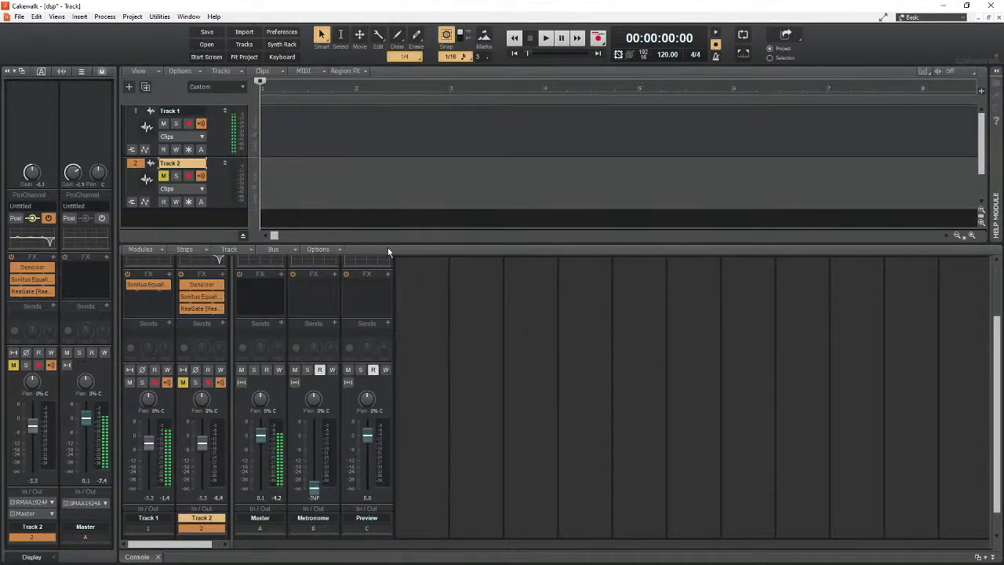
# Review the VST scan paths in the preferences, scan for plug-ins, and leave the preferences
pyautogui.click(36, 17)
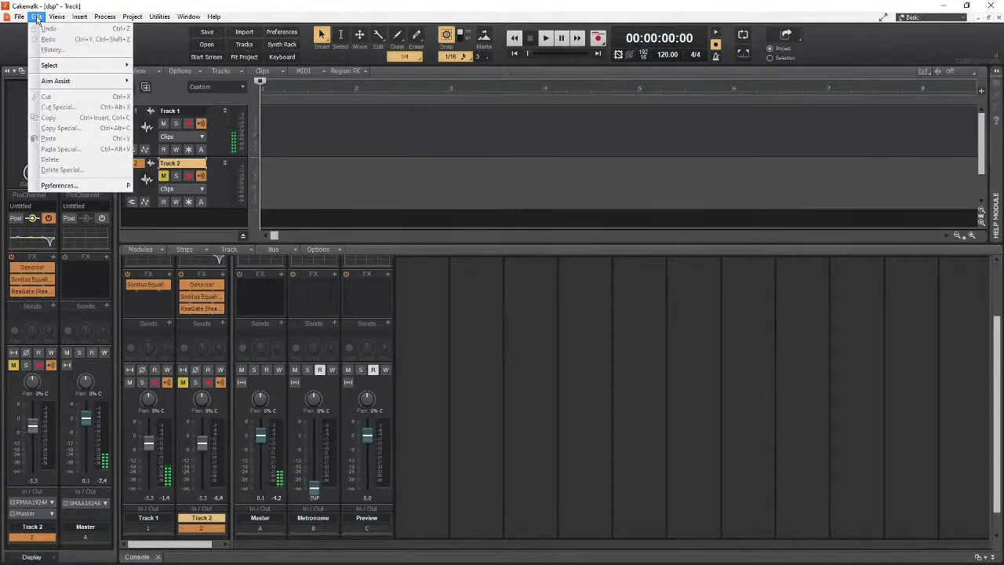
pyautogui.click(60, 186)
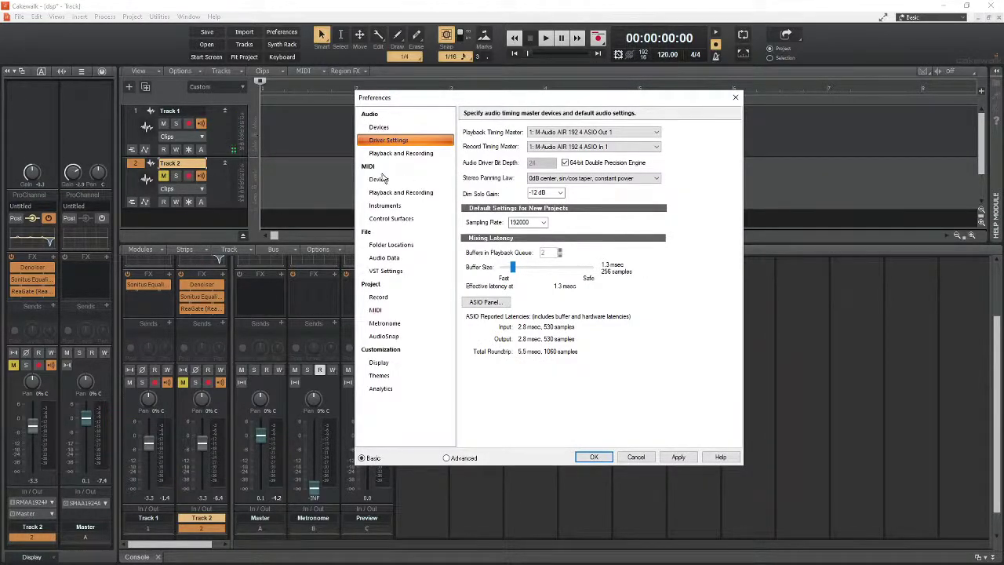
pyautogui.click(385, 272)
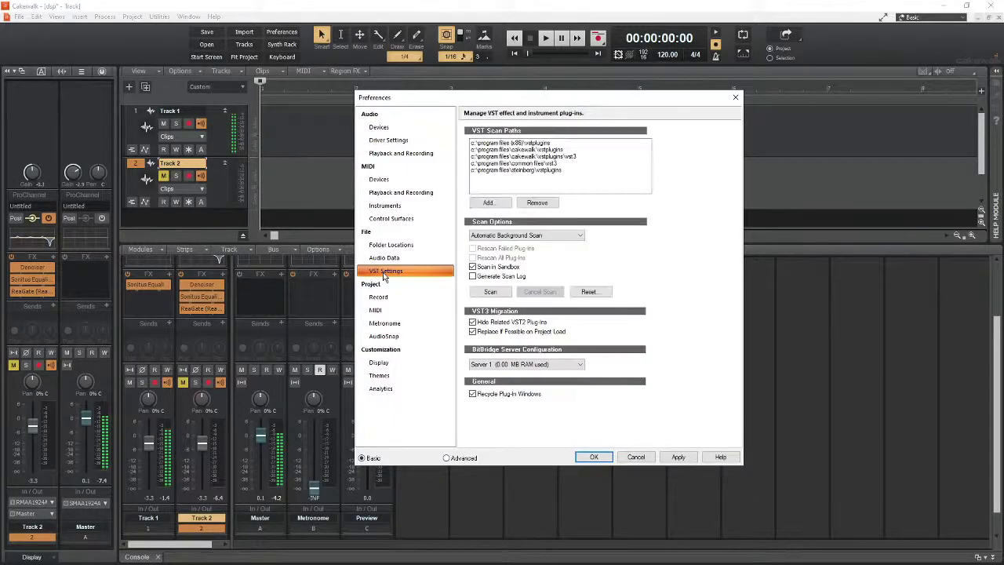
pyautogui.click(488, 202)
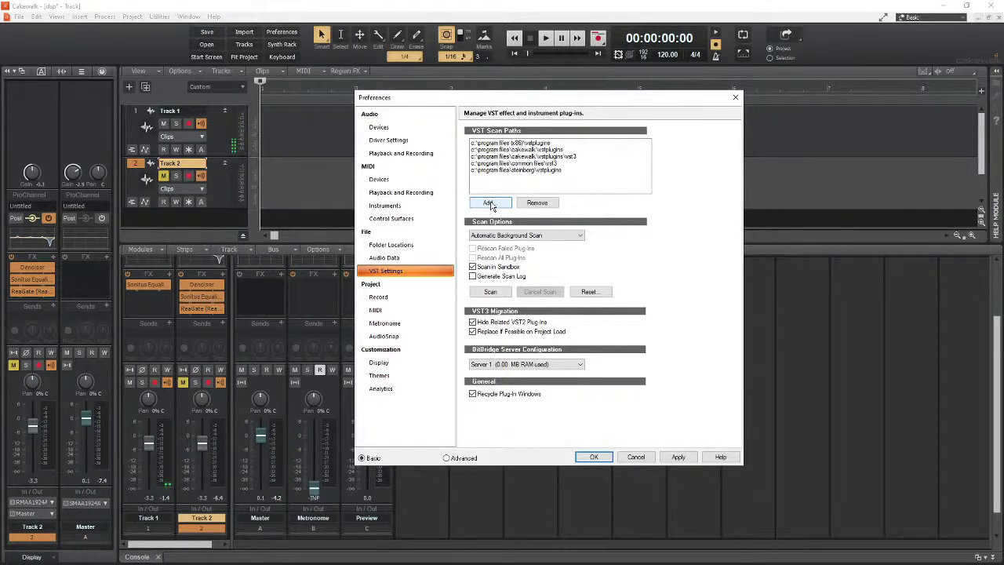
pyautogui.click(492, 293)
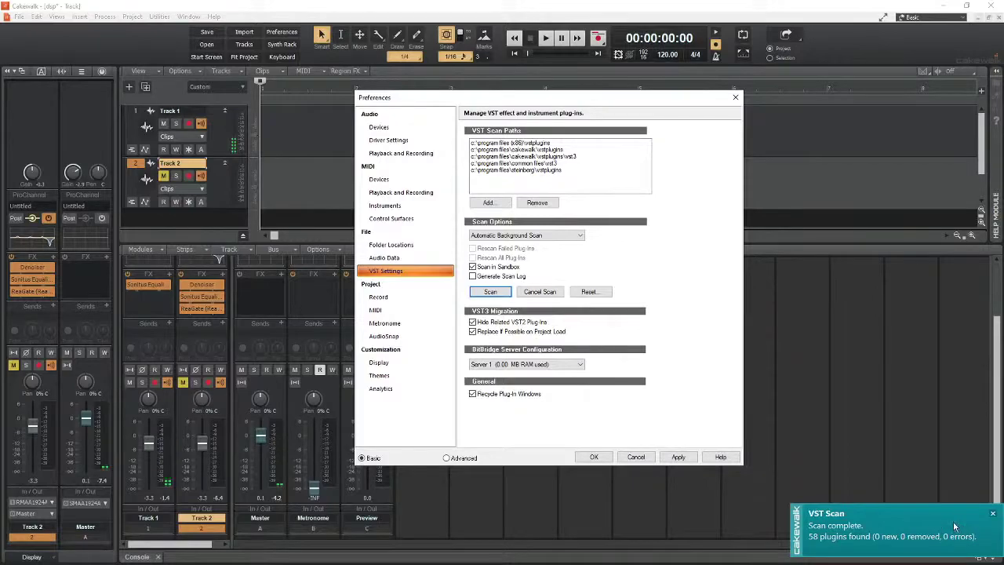
pyautogui.click(993, 516)
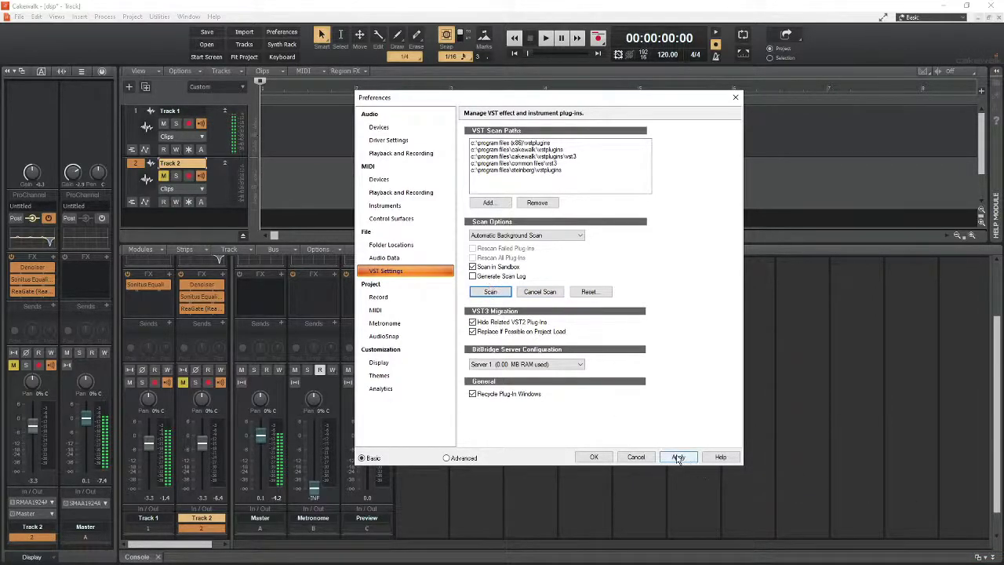
pyautogui.click(637, 458)
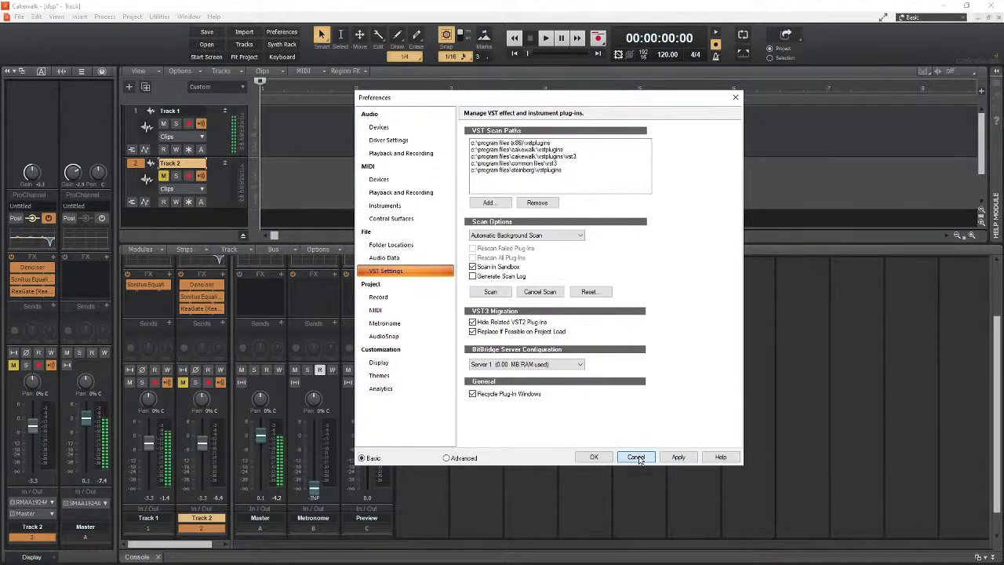
# Open the Denoiser plug-in from Track 2's FX rack and bring its window fully into view
pyautogui.click(223, 275)
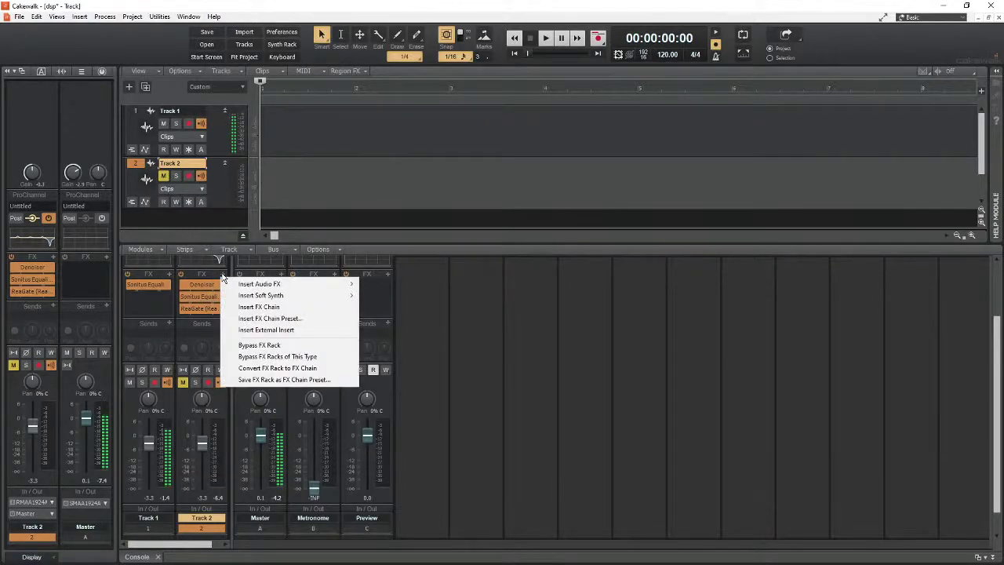
pyautogui.moveTo(271, 300)
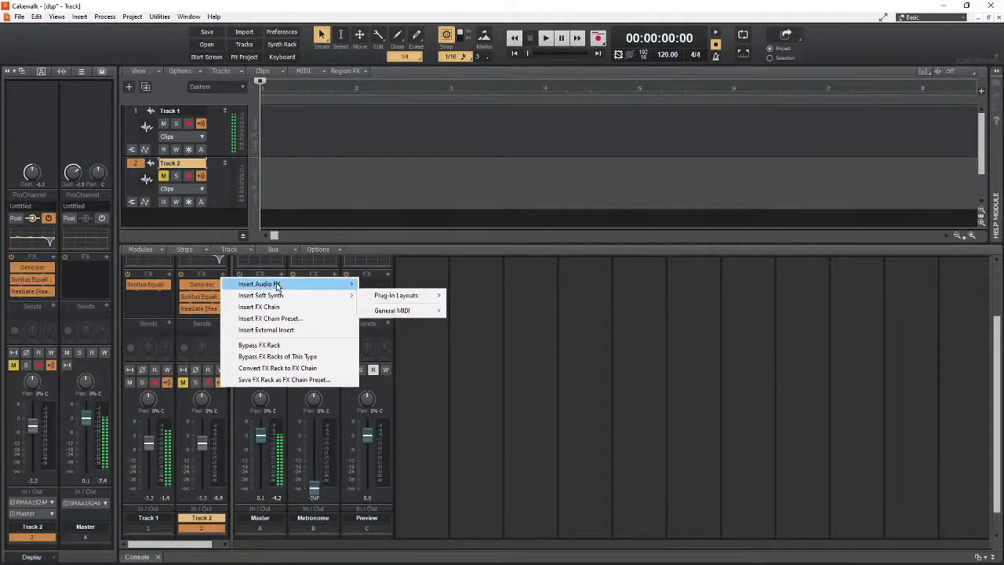
pyautogui.click(202, 287)
pyautogui.doubleClick(202, 287)
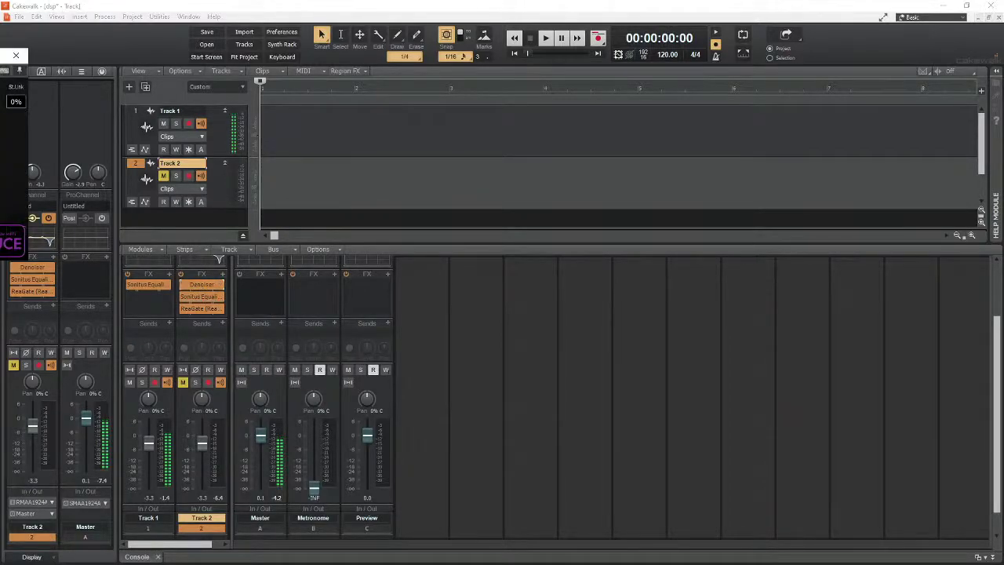
pyautogui.moveTo(24, 55); pyautogui.dragTo(297, 288)
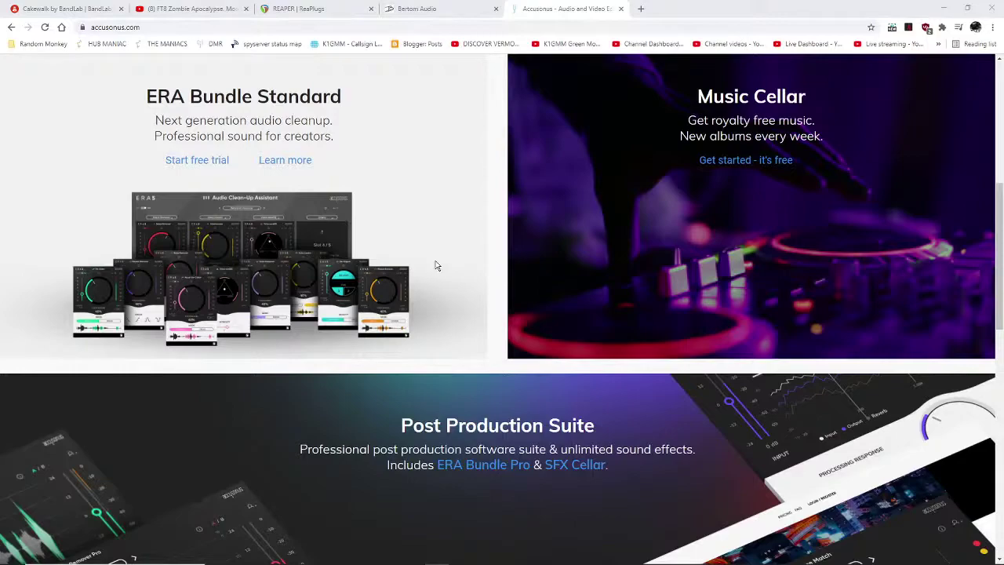
# Close the Accusonus web page, return to Cakewalk, and move the Denoiser window clear of the console strips
pyautogui.click(620, 8)
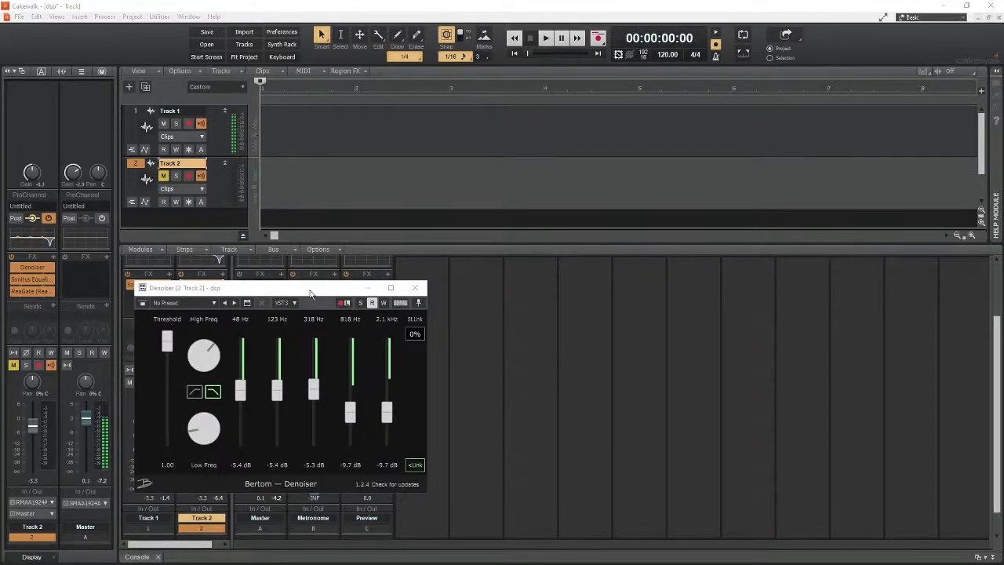
pyautogui.moveTo(304, 292); pyautogui.dragTo(594, 275)
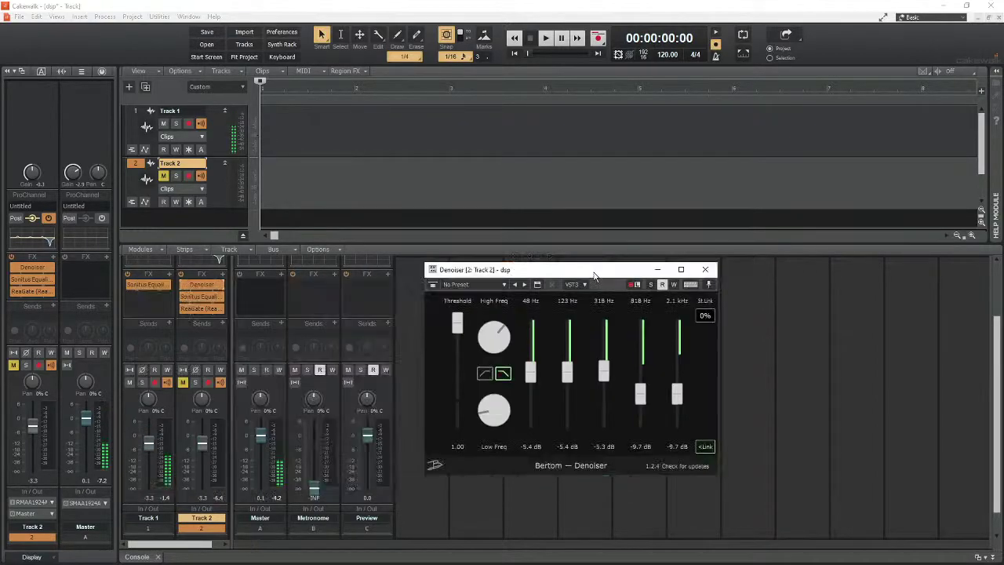
# Examine the settings of Track 2's Sonitus Equalizer and ReaGate plug-ins, closing the equalizer before opening ReaGate
pyautogui.doubleClick(201, 297)
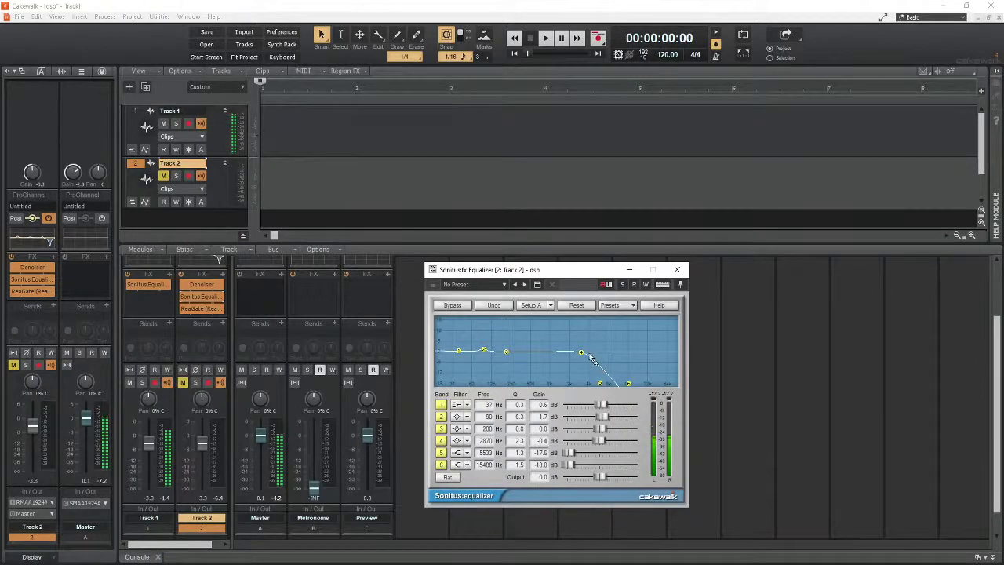
pyautogui.moveTo(580, 354); pyautogui.dragTo(581, 352)
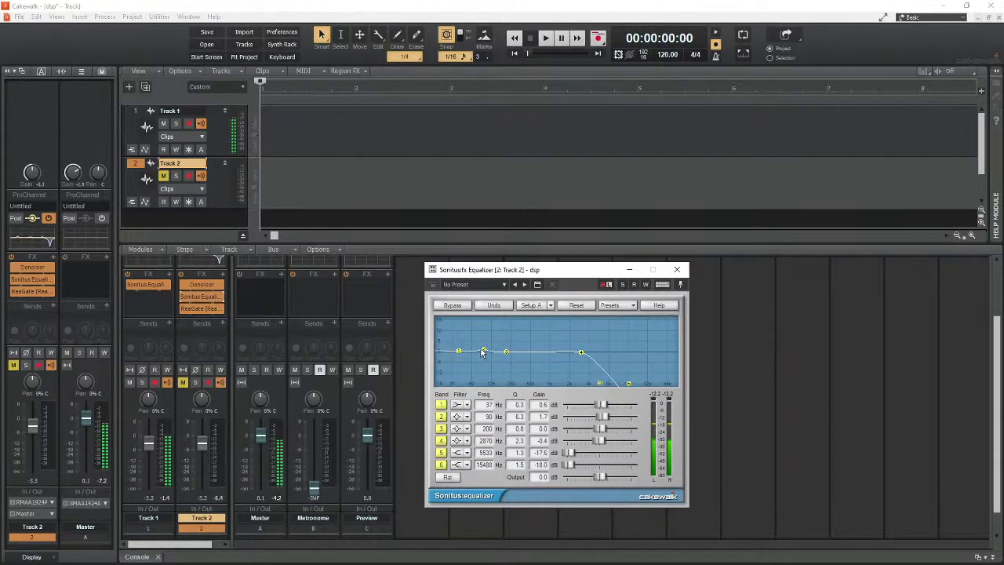
pyautogui.click(676, 271)
pyautogui.doubleClick(196, 310)
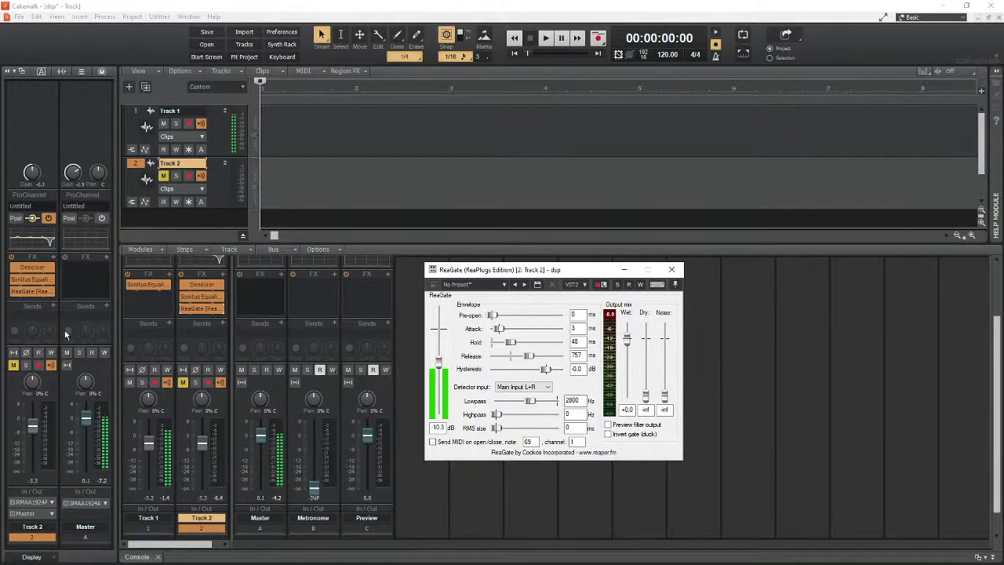
# Return the inspector to the ProChannel view for Track 2 and examine its compressor and EQ curve
pyautogui.click(101, 71)
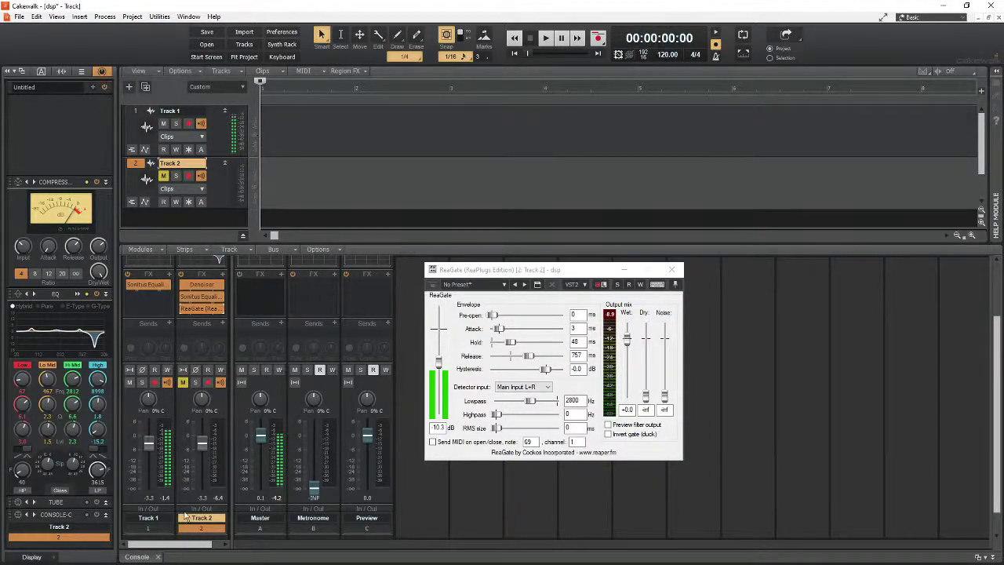
pyautogui.click(201, 533)
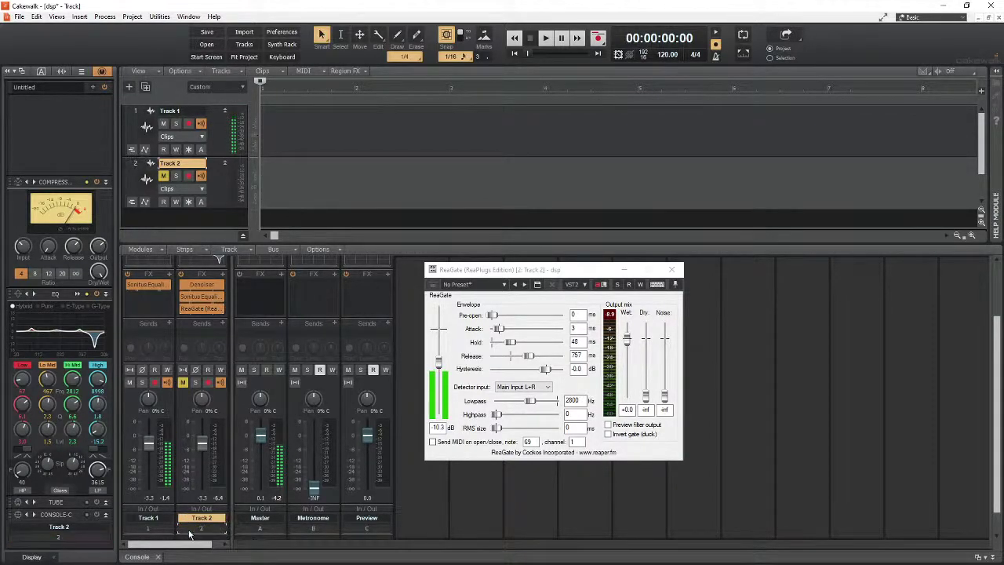
pyautogui.click(55, 538)
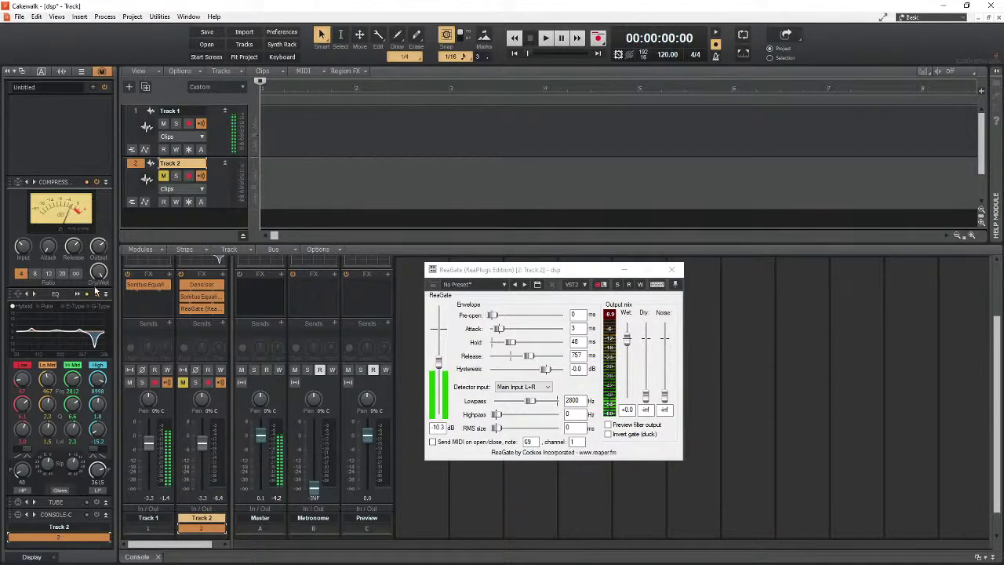
pyautogui.moveTo(93, 342)
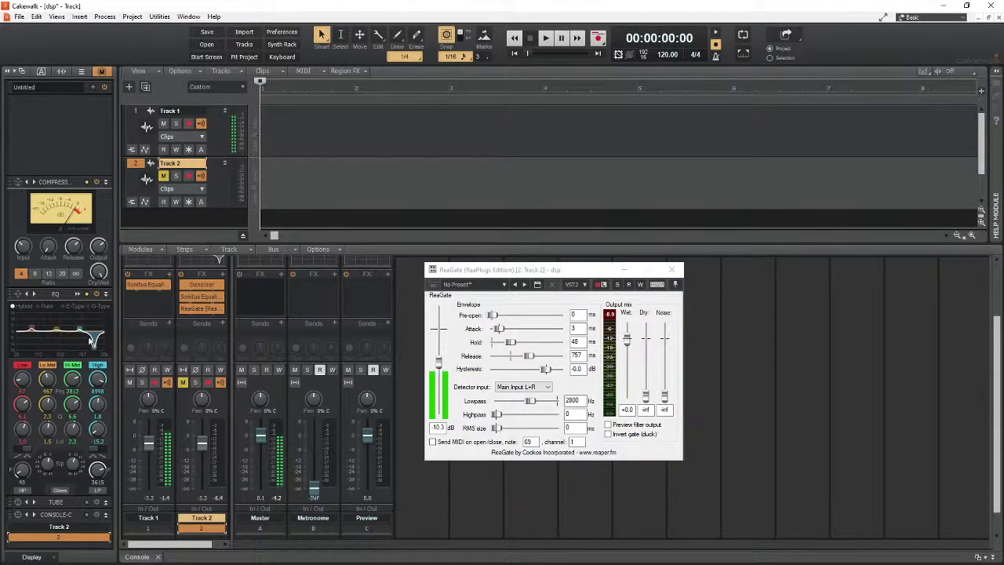